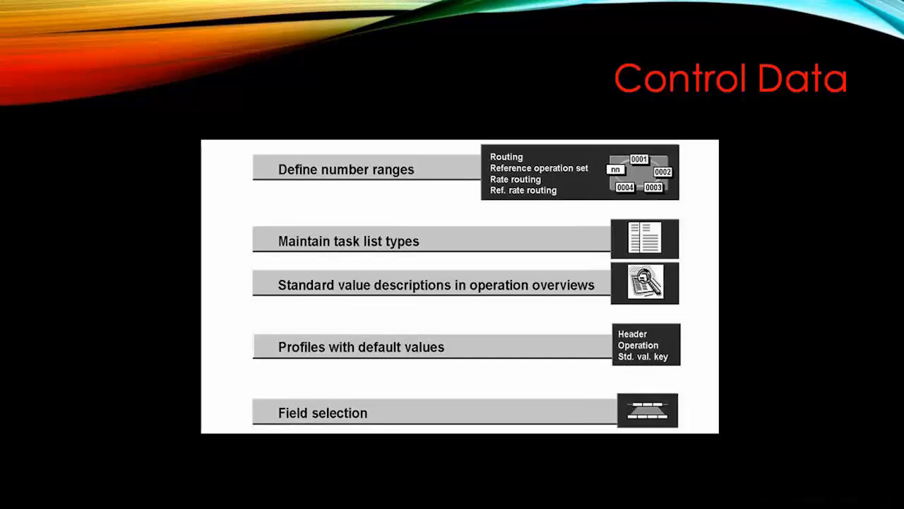
# Leave the slide show, switch to SAP and open the SAP Reference IMG through transaction SPRO
pyautogui.press('Escape')
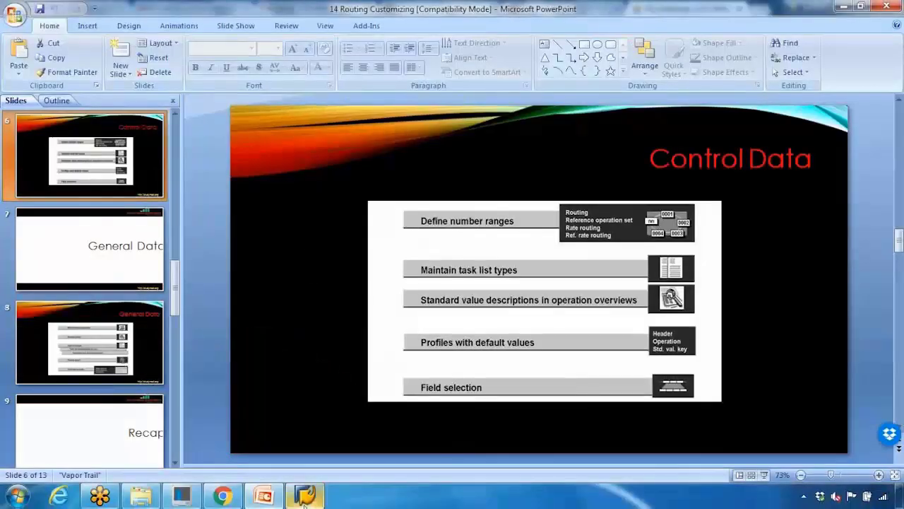
pyautogui.click(305, 497)
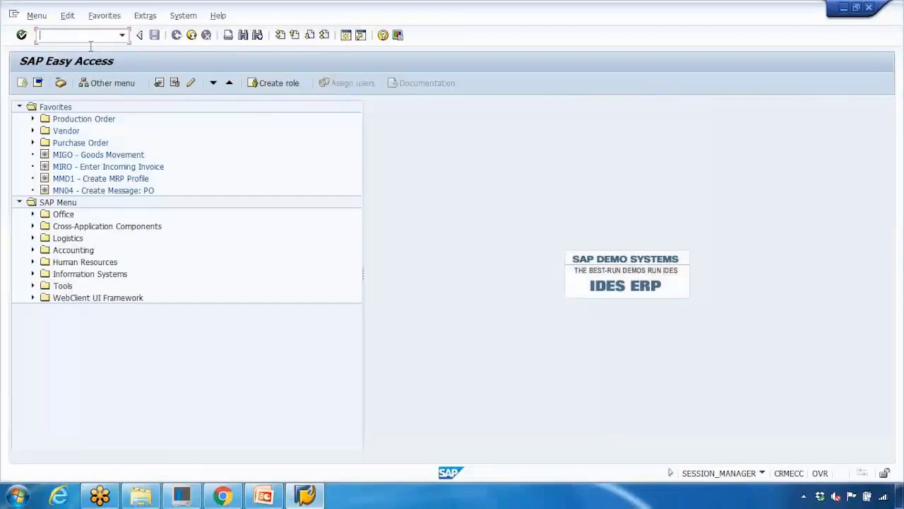
pyautogui.write('spro')
pyautogui.press('Return')
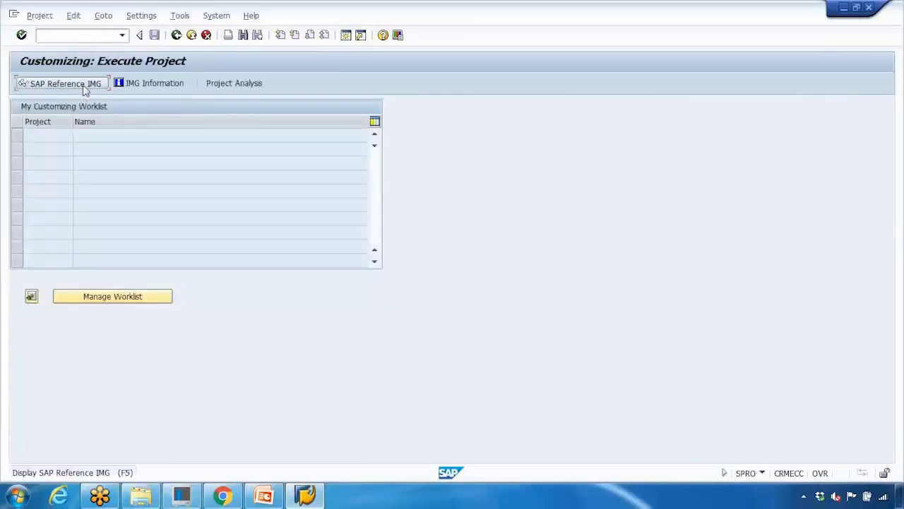
pyautogui.click(85, 86)
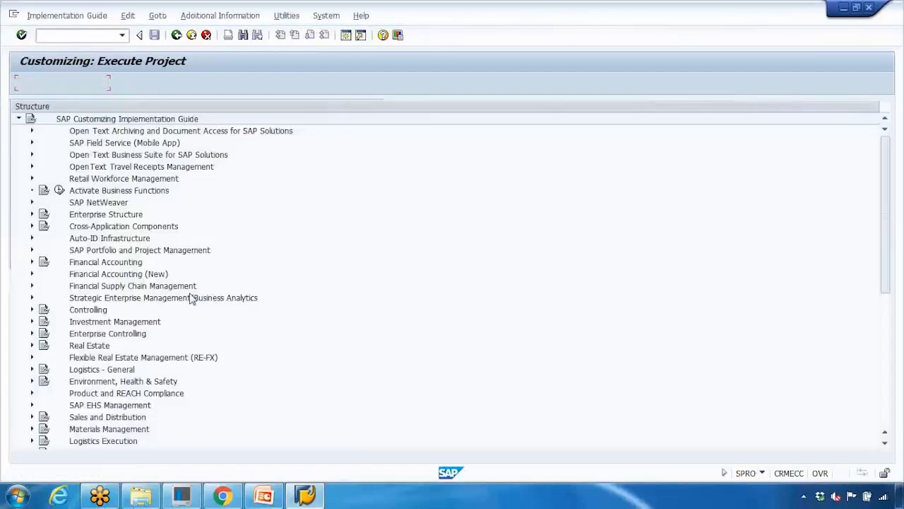
# Expand Production, Basic Data and Routing in the implementation guide structure
pyautogui.click(93, 298)
pyautogui.scroll(-2, 92, 302)
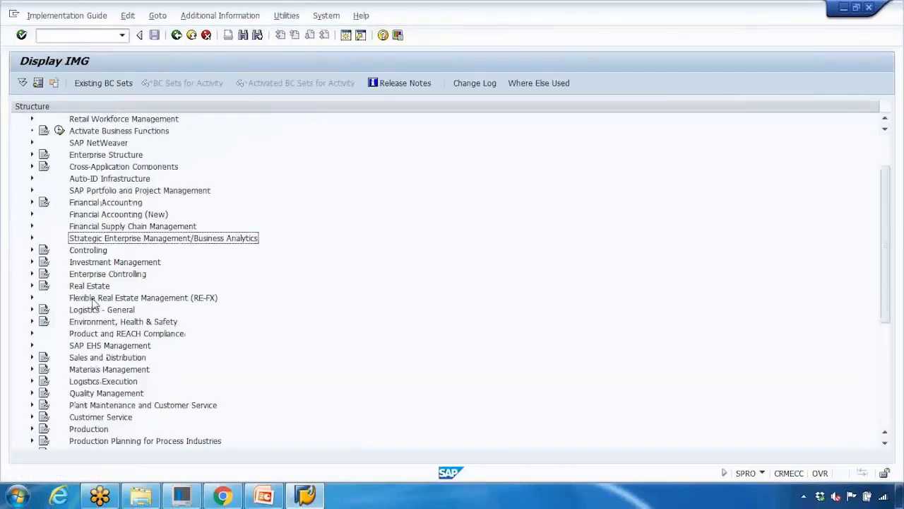
pyautogui.scroll(-1, 92, 302)
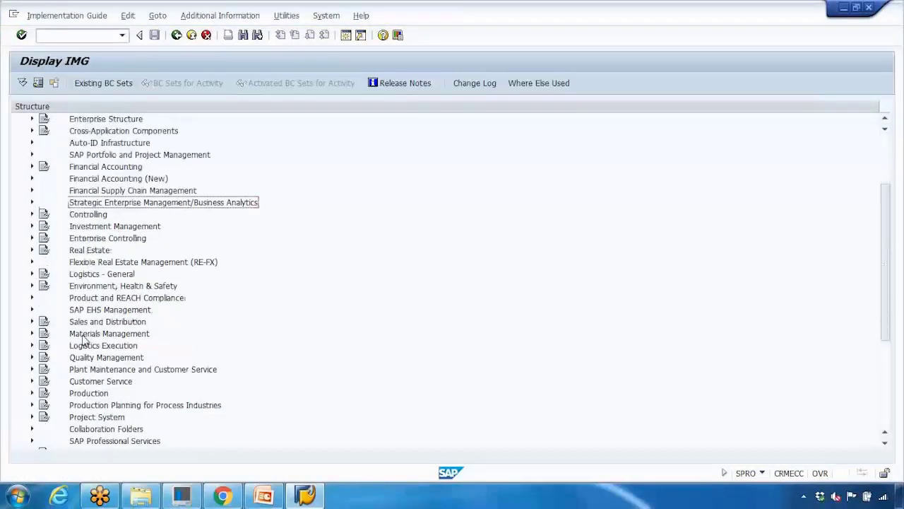
pyautogui.click(32, 393)
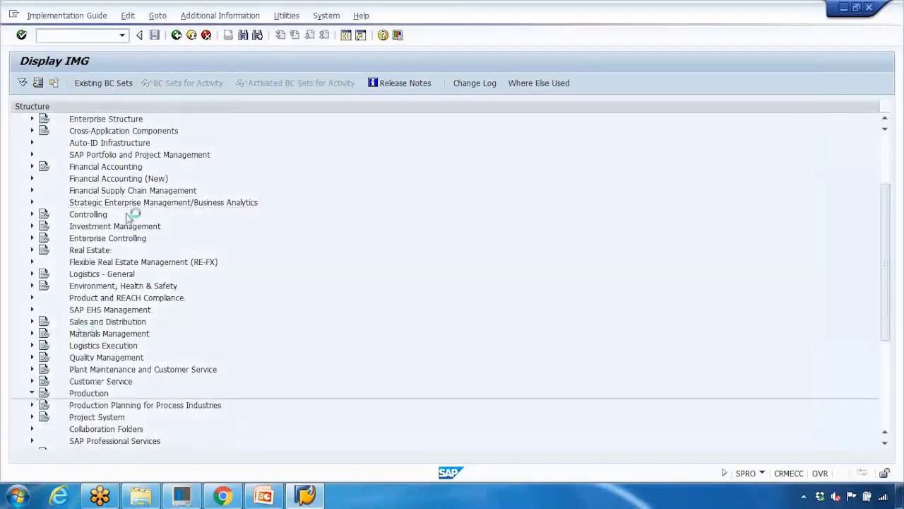
pyautogui.scroll(-1, 177, 257)
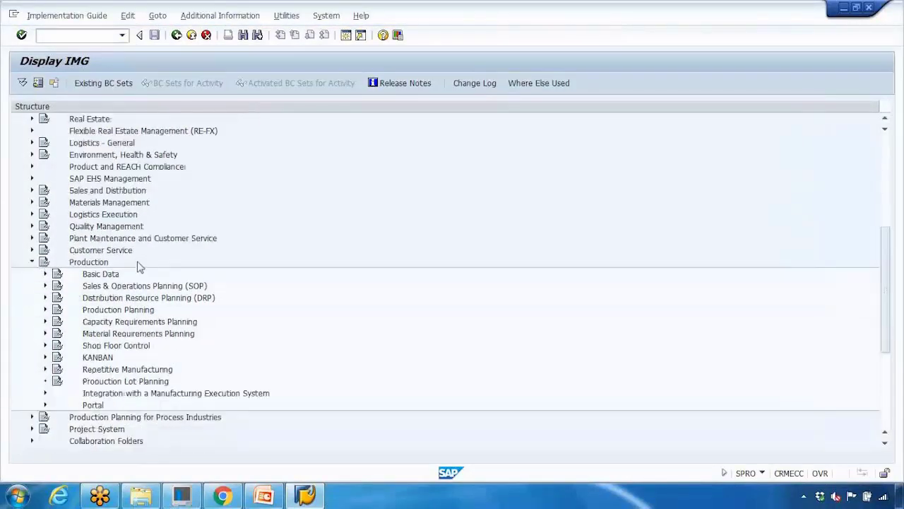
pyautogui.scroll(-1, 139, 265)
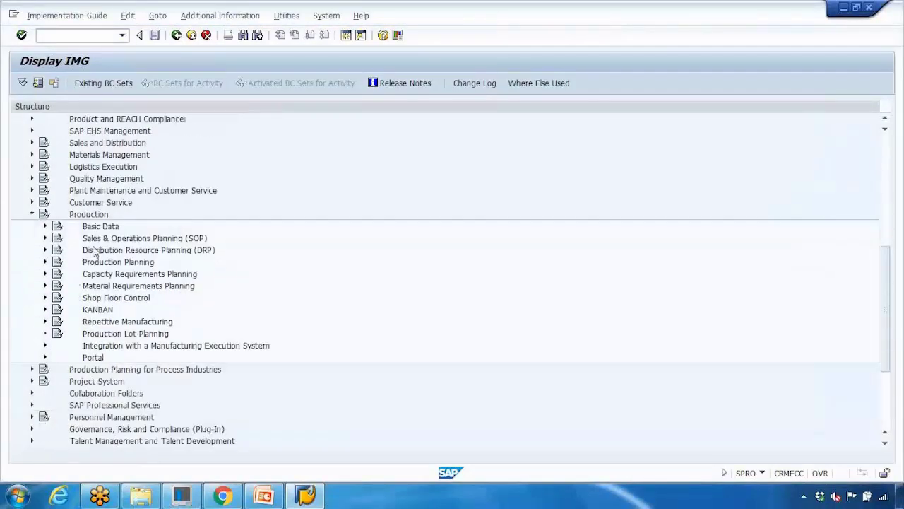
pyautogui.click(46, 227)
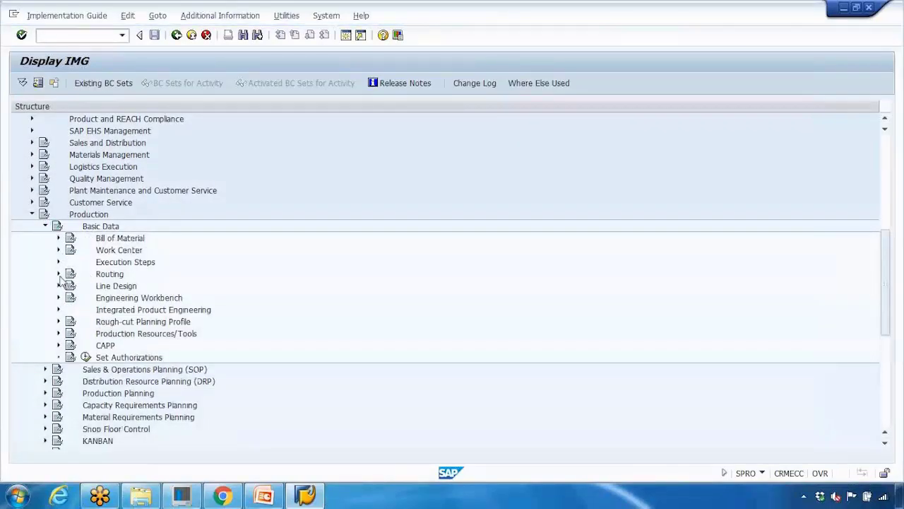
pyautogui.click(58, 274)
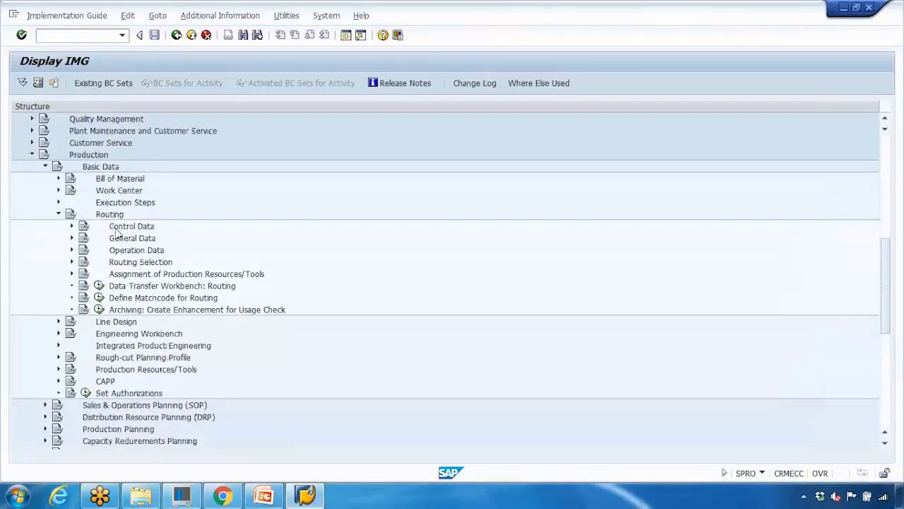
# Expand Control Data under Routing and select the Define Number Ranges for Routings activity
pyautogui.click(120, 231)
pyautogui.click(118, 241)
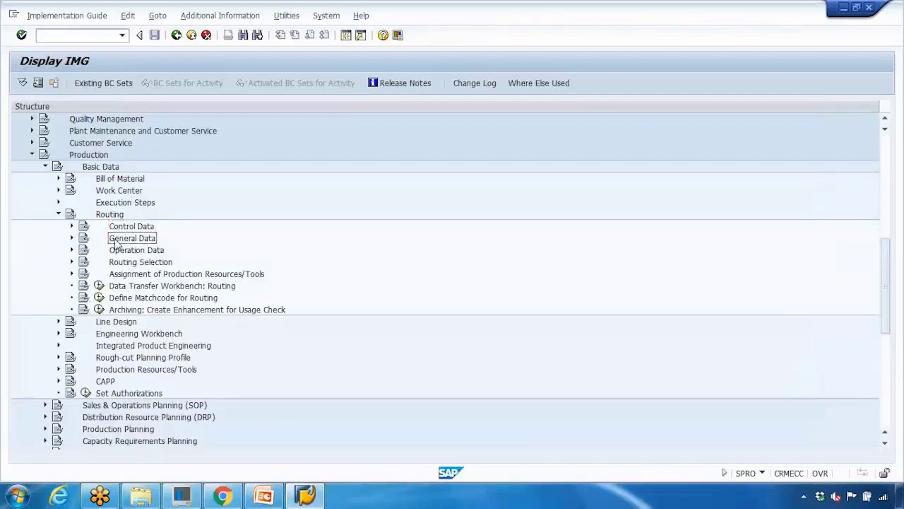
pyautogui.click(117, 227)
pyautogui.click(73, 226)
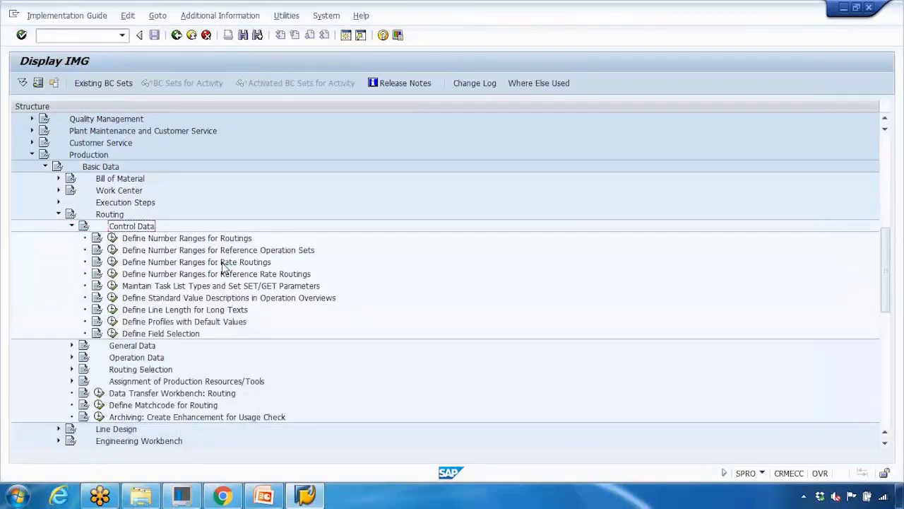
pyautogui.click(171, 241)
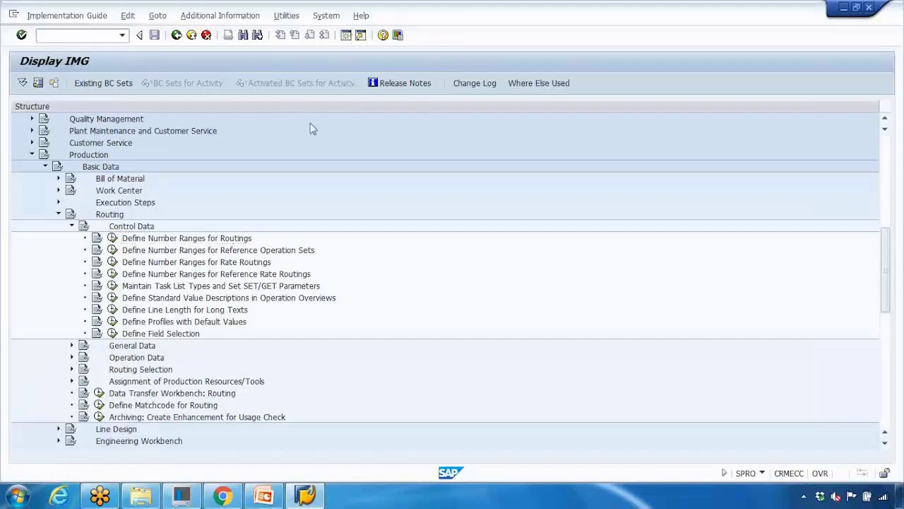
# Start CA02 in a new SAP session and open the header details of the routing for material ROUTING_DEMO1, plant 1000
pyautogui.hotkey('ctrl', 'n')
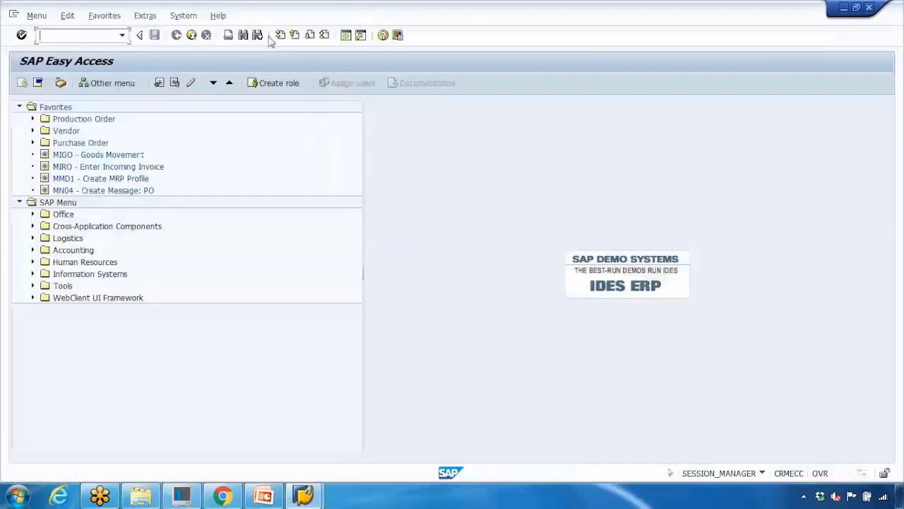
pyautogui.doubleClick(268, 22)
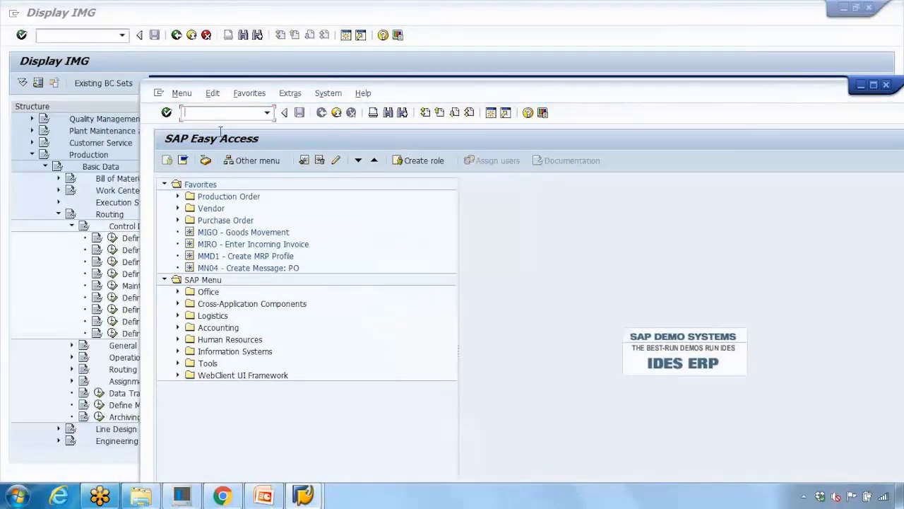
pyautogui.write('ca02')
pyautogui.press('Return')
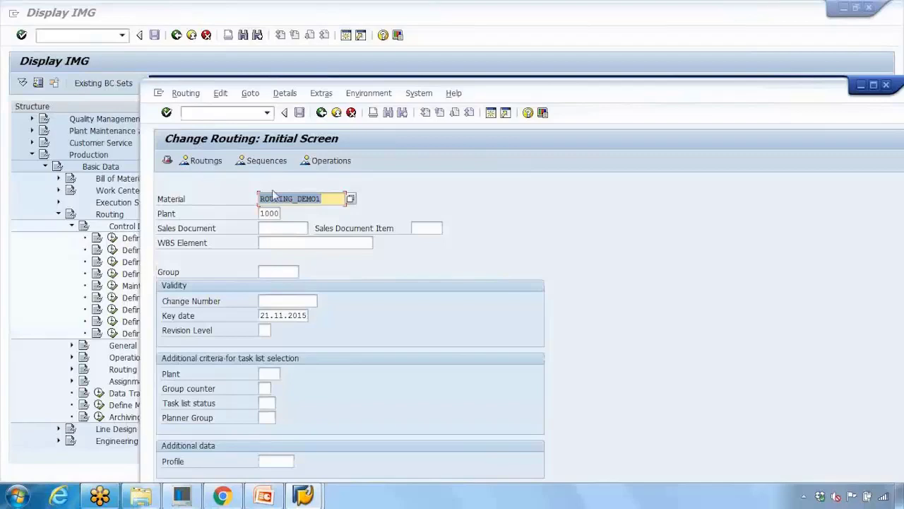
pyautogui.press('Return')
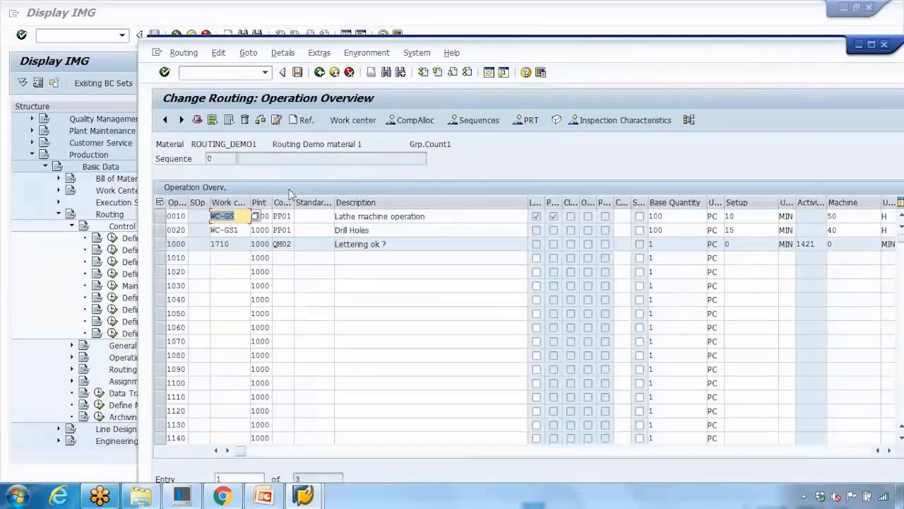
pyautogui.click(197, 120)
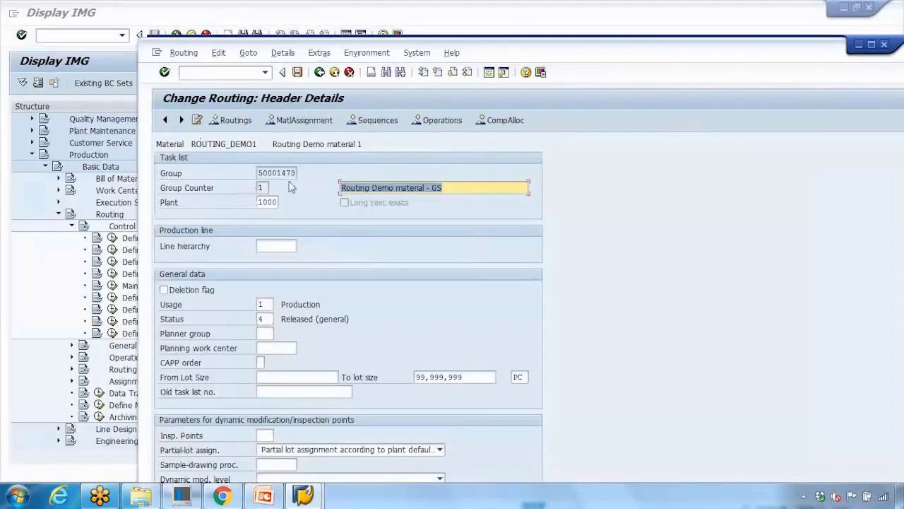
# Examine the group number in the task list section of the routing header
pyautogui.moveTo(259, 173); pyautogui.dragTo(311, 174)
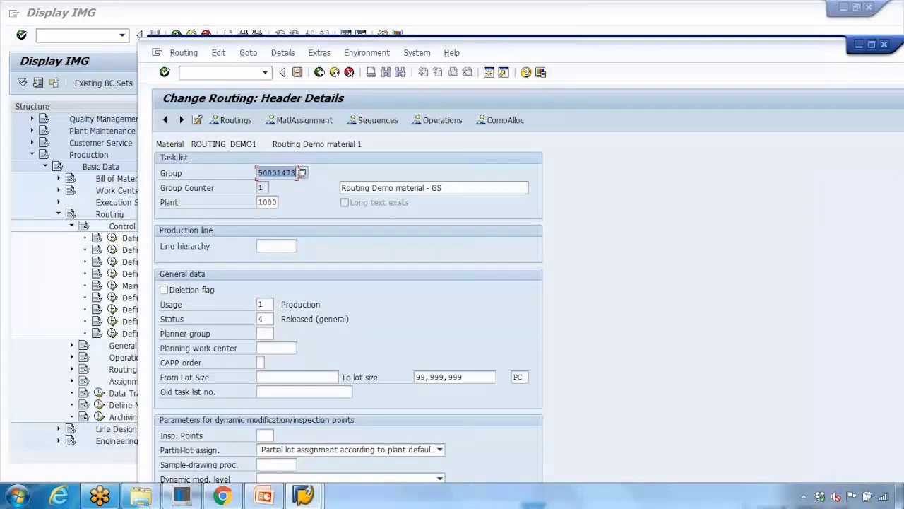
pyautogui.click(286, 173)
pyautogui.moveTo(281, 172); pyautogui.dragTo(296, 173)
pyautogui.moveTo(257, 173); pyautogui.dragTo(297, 173)
# Return to the implementation guide, run Define Number Ranges for Routings and open its intervals for maintenance
pyautogui.click(45, 262)
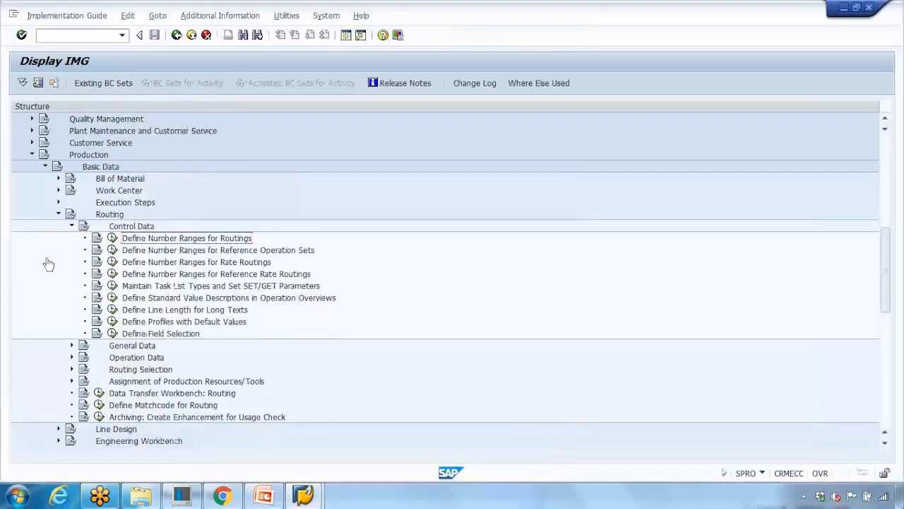
pyautogui.click(112, 238)
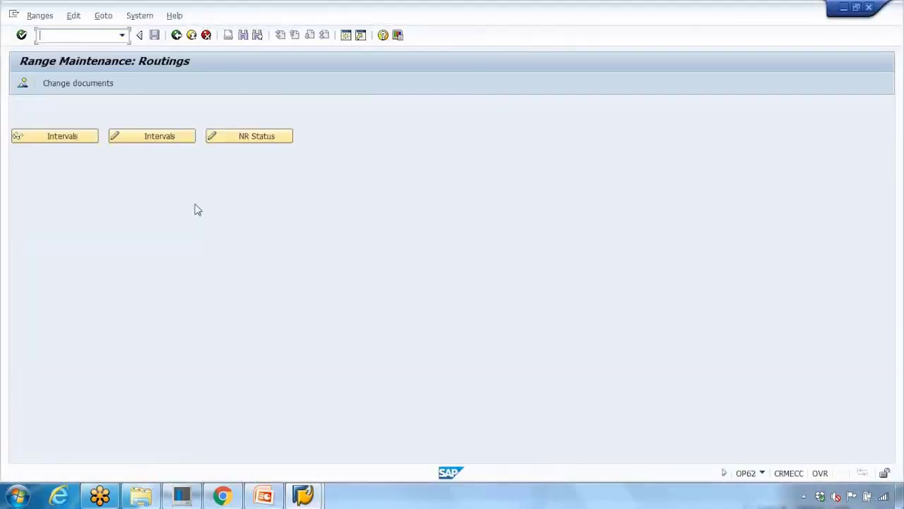
pyautogui.click(131, 138)
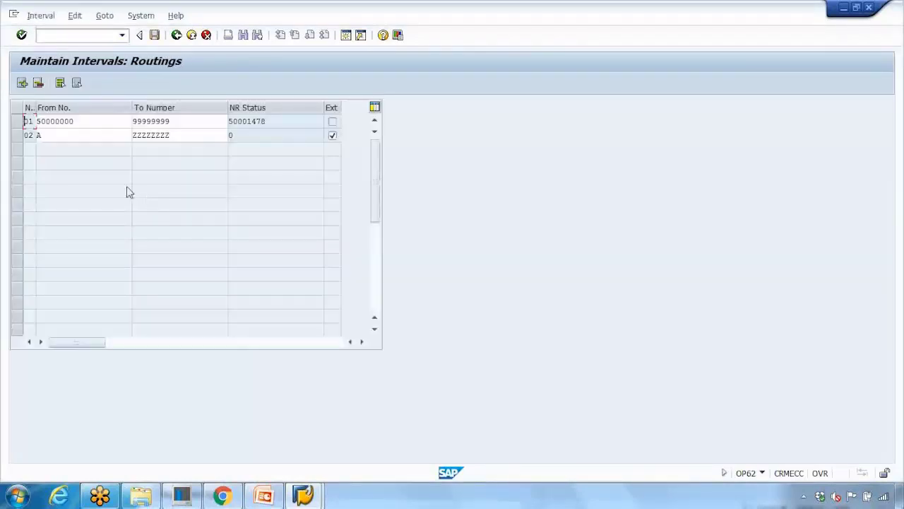
# Examine the From and To numbers of routing interval 01
pyautogui.click(17, 121)
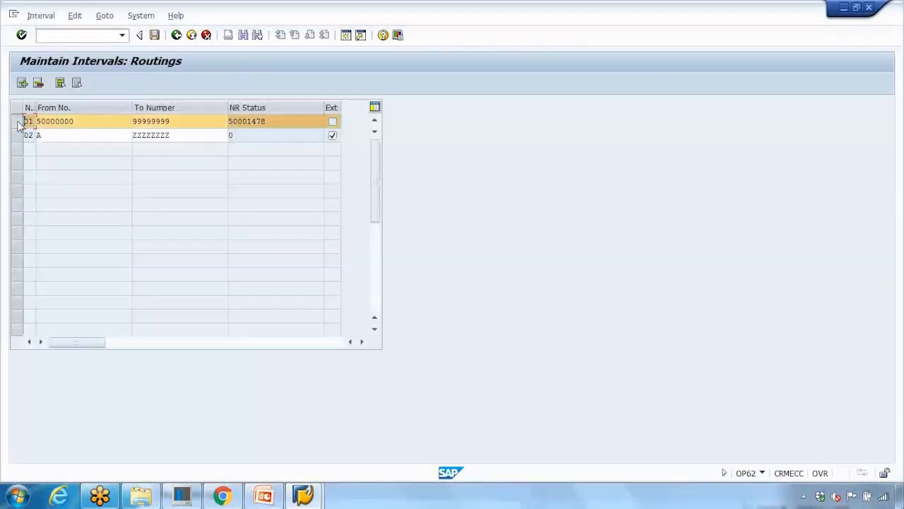
pyautogui.moveTo(41, 121); pyautogui.dragTo(80, 122)
pyautogui.moveTo(181, 121); pyautogui.dragTo(131, 121)
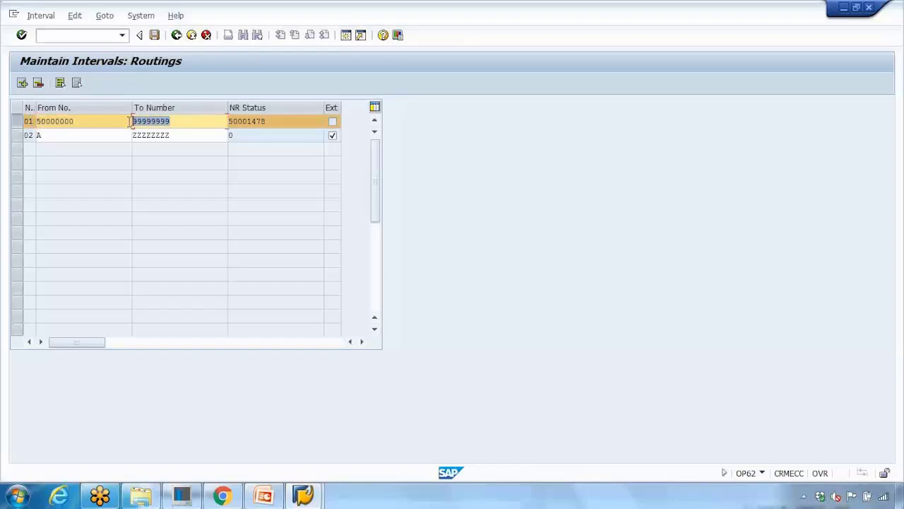
pyautogui.click(82, 123)
pyautogui.hotkey('shift', 'Home')
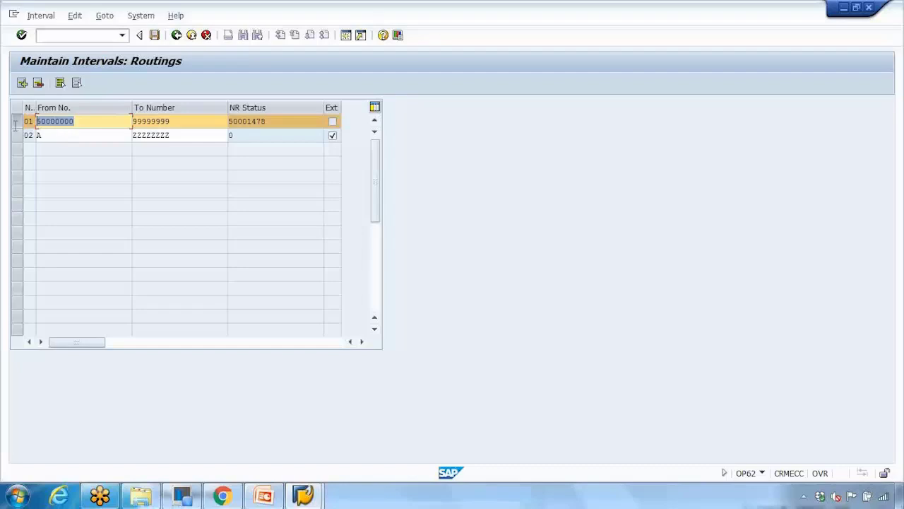
pyautogui.write('50000300')
pyautogui.hotkey('ctrl', 'z')
# Compare the group number in the routing header with the From number of interval 01
pyautogui.moveTo(303, 495)
pyautogui.click(372, 418)
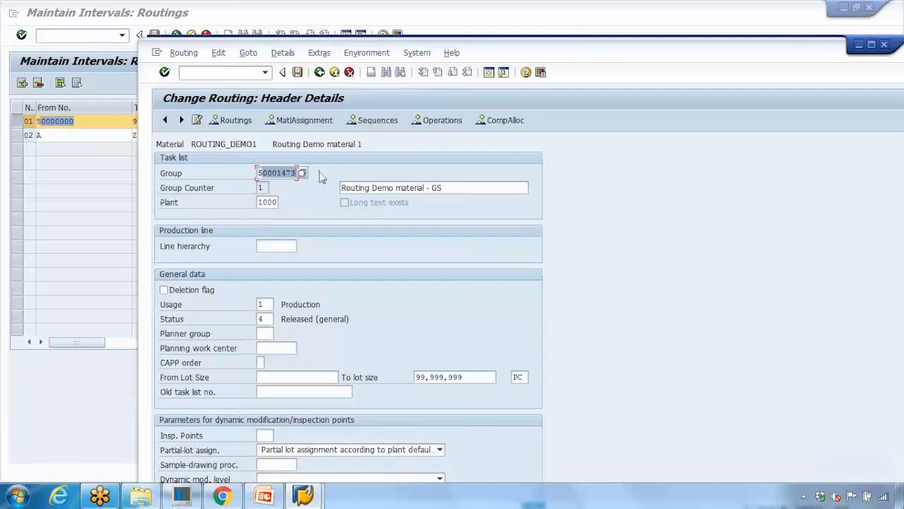
pyautogui.click(63, 204)
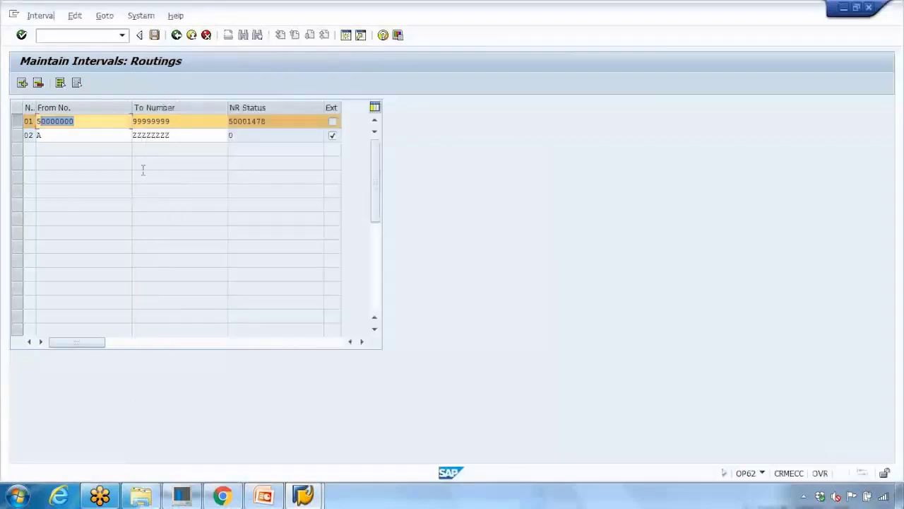
pyautogui.click(112, 121)
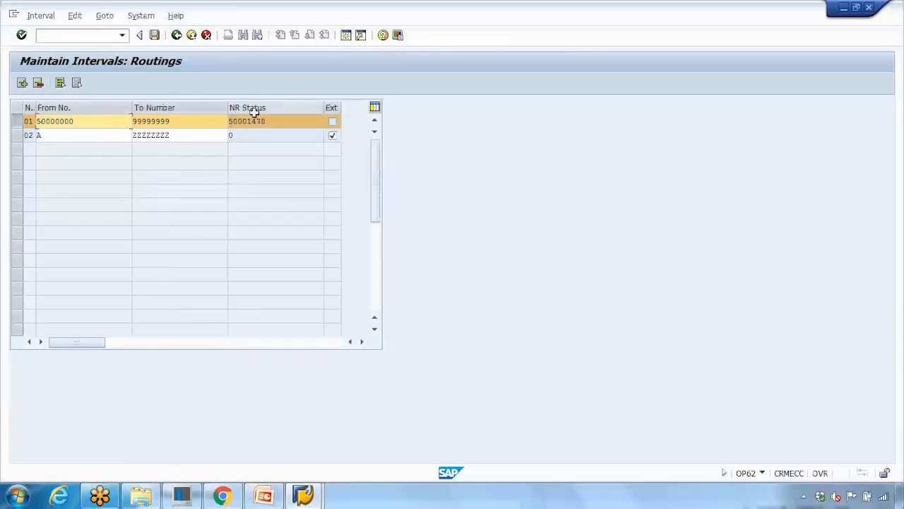
# Examine the current number status of routing interval 01
pyautogui.moveTo(230, 122); pyautogui.dragTo(283, 120)
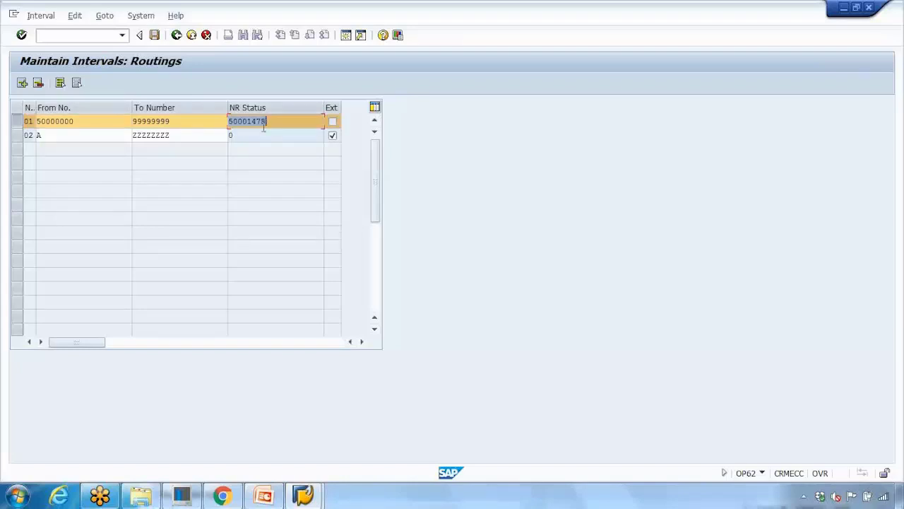
pyautogui.moveTo(266, 122); pyautogui.dragTo(252, 122)
pyautogui.moveTo(259, 122); pyautogui.dragTo(193, 122)
pyautogui.click(274, 123)
pyautogui.click(18, 123)
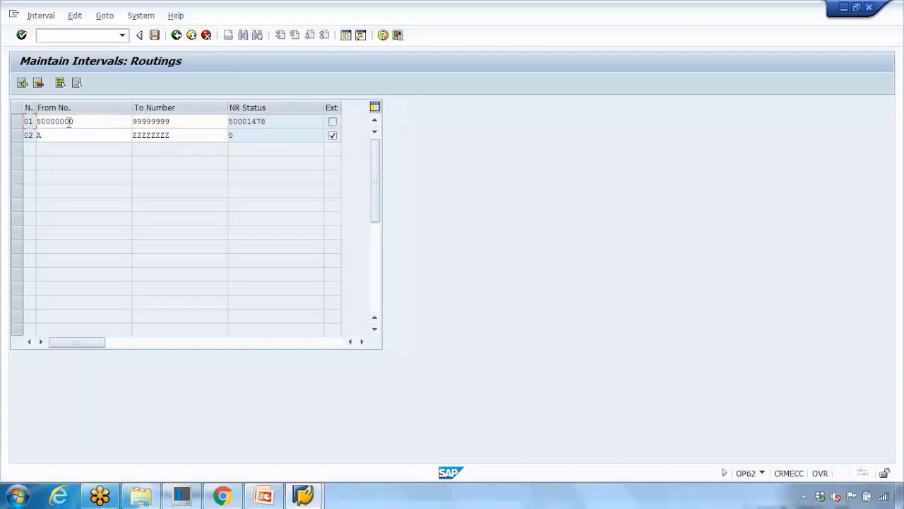
# Open a blank Notepad document and write the heading "Number Range"
pyautogui.click(22, 497)
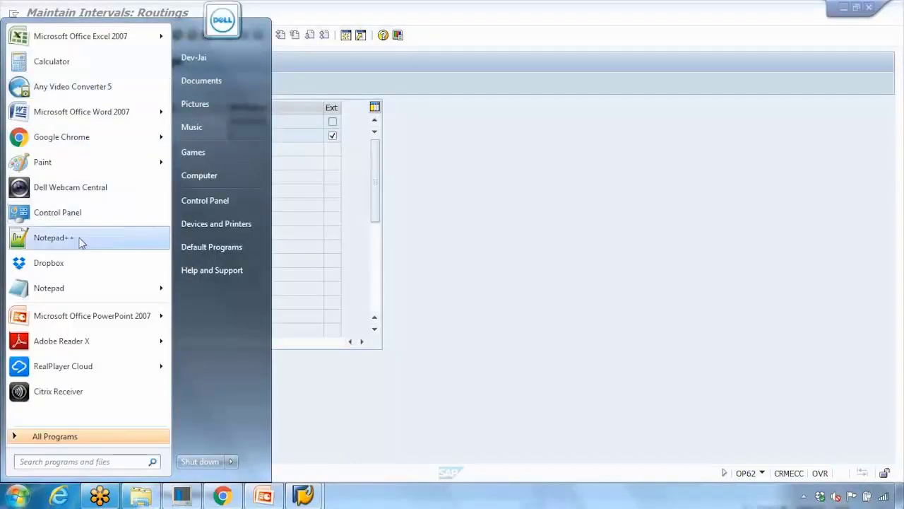
pyautogui.click(82, 286)
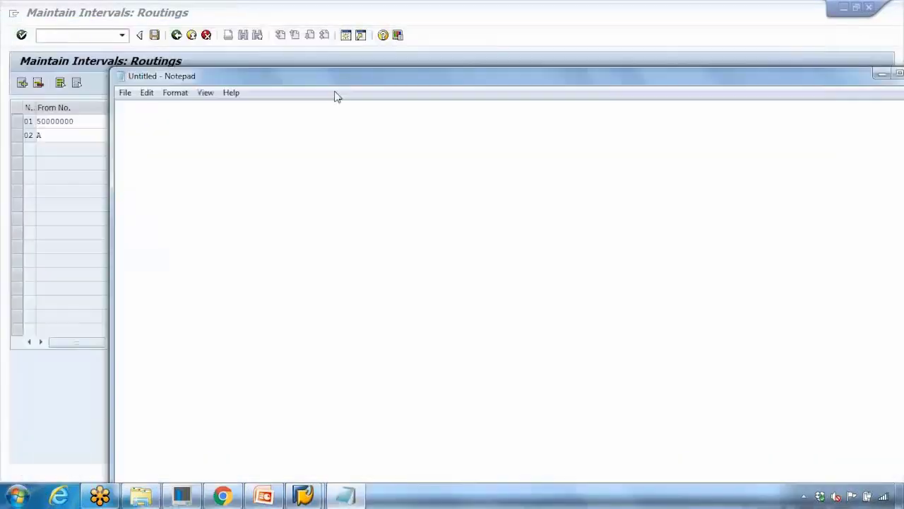
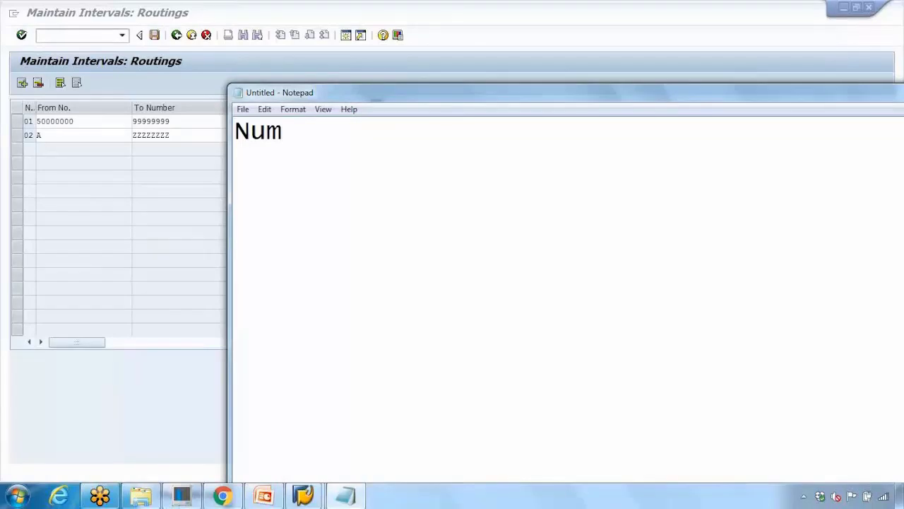
pyautogui.write('ber')
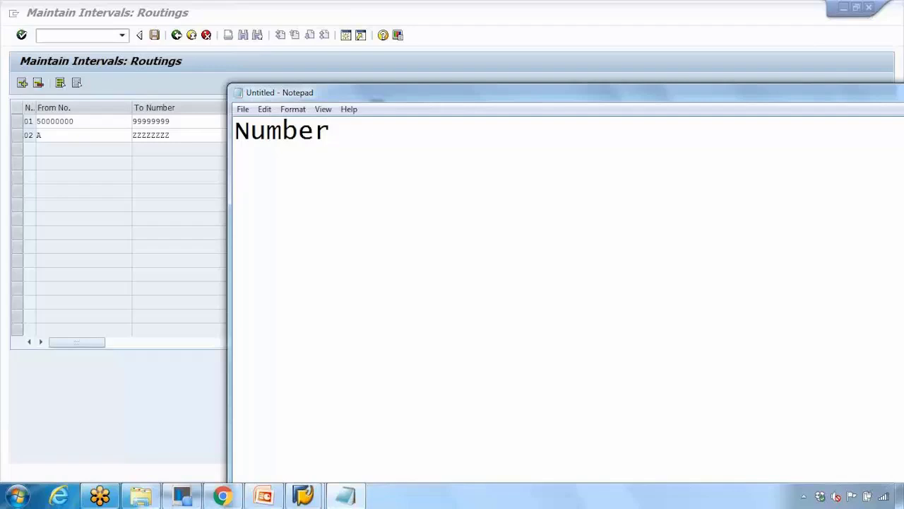
pyautogui.write('Range')
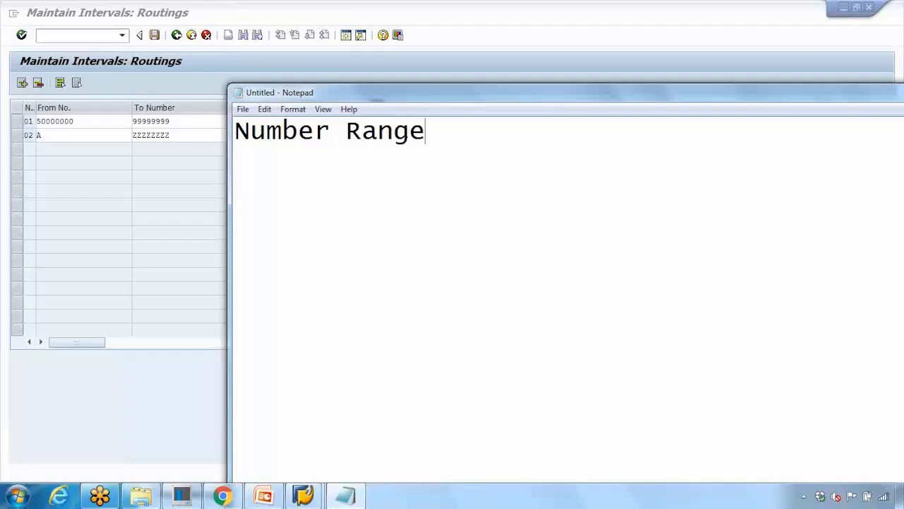
# List "1. Internal Number Range" and "2. External Number Range" on separate lines below the heading
pyautogui.press('Return')
pyautogui.write('1. Internal Num')
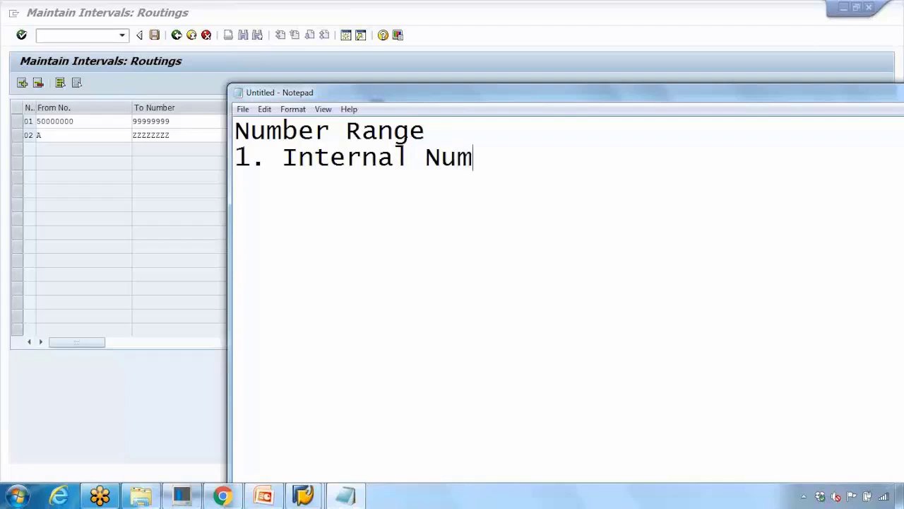
pyautogui.write('ber Range')
pyautogui.press('Return')
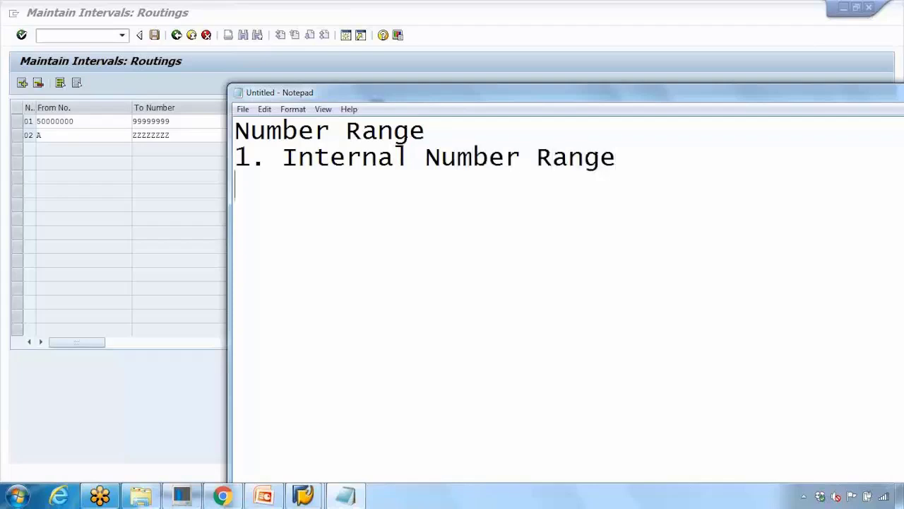
pyautogui.write('2. R')
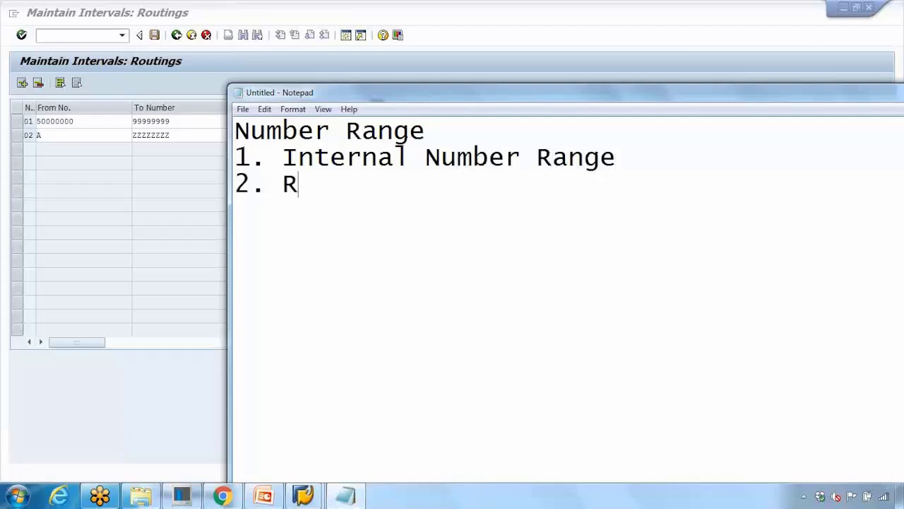
pyautogui.press('BackSpace')
pyautogui.write('Externa')
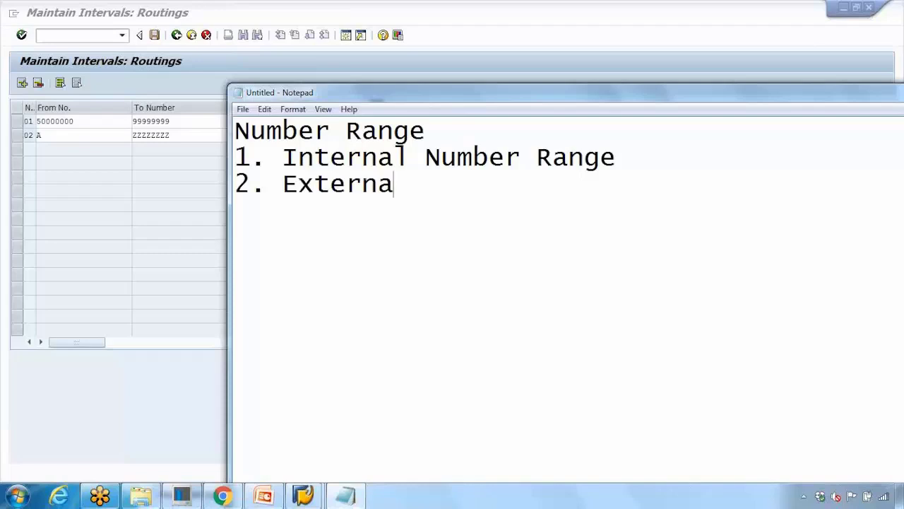
pyautogui.write('l Number Range')
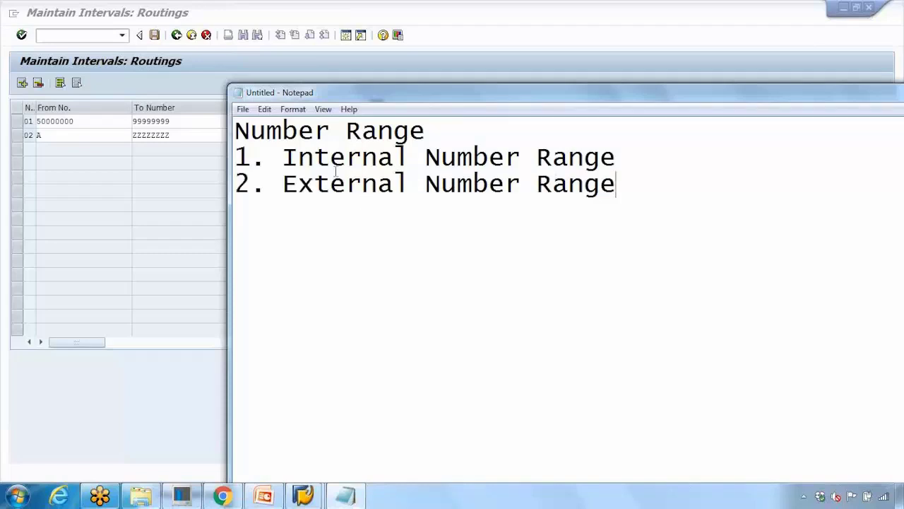
# Check the group number in the routing header of ROUTING_DEMO1 as an example of internal numbering, and return to the notes
pyautogui.moveTo(309, 157); pyautogui.dragTo(409, 157)
pyautogui.click(624, 155)
pyautogui.moveTo(310, 496)
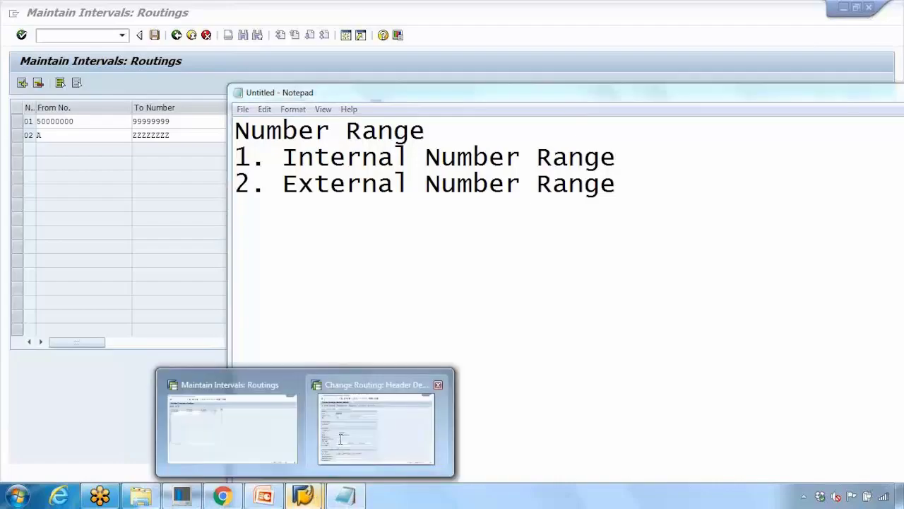
pyautogui.click(370, 419)
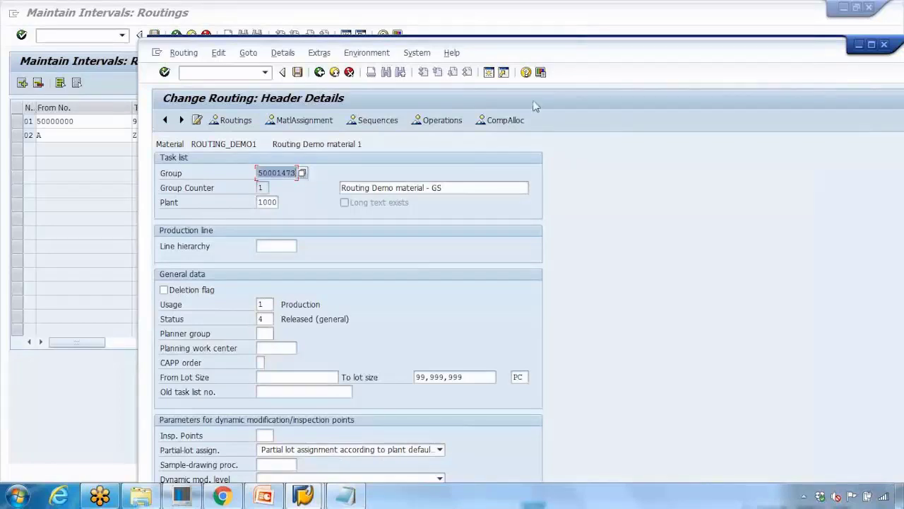
pyautogui.click(859, 44)
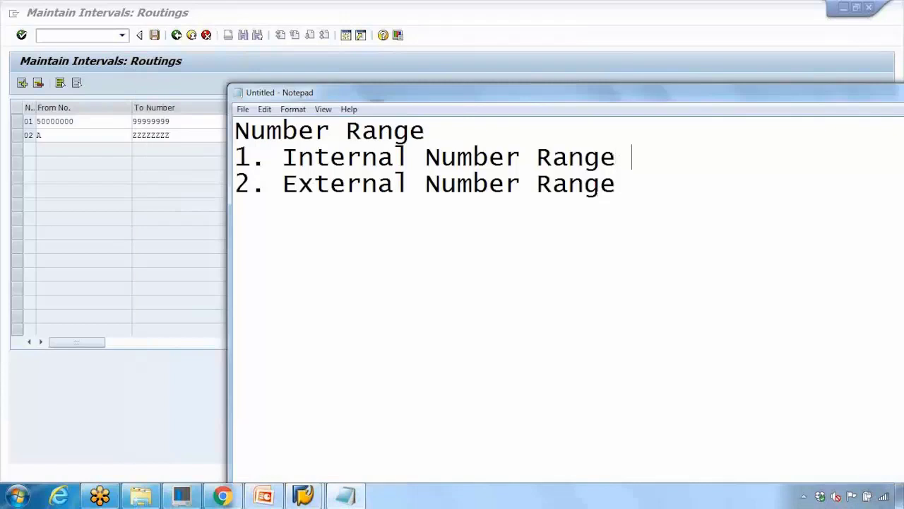
pyautogui.write('500000')
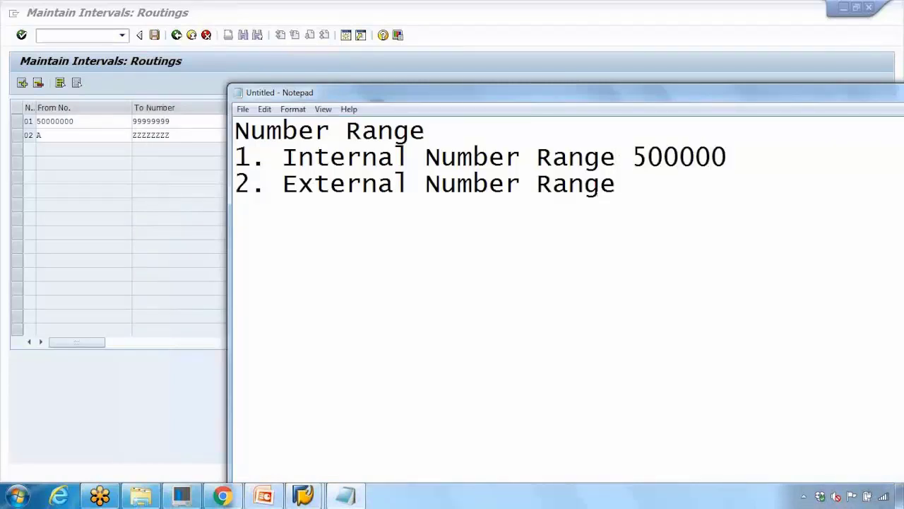
pyautogui.write('00-99999999')
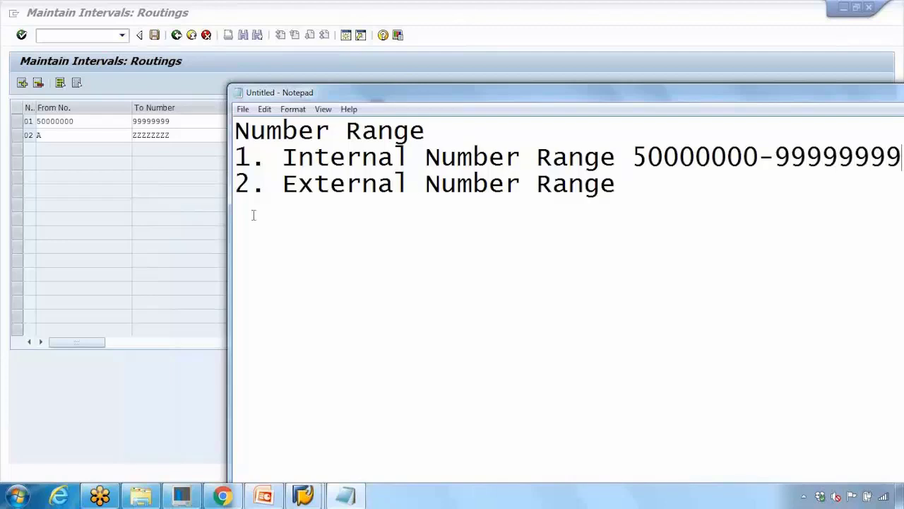
pyautogui.moveTo(558, 92); pyautogui.dragTo(471, 71)
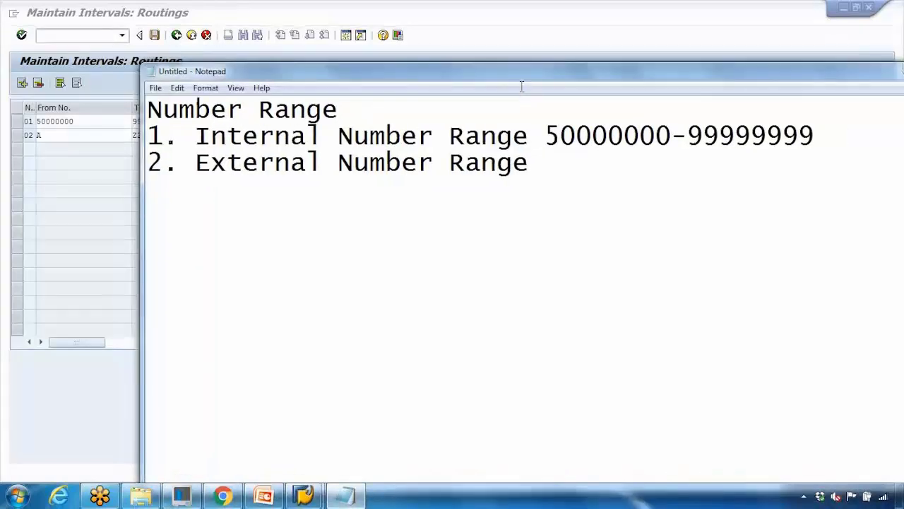
pyautogui.moveTo(544, 134); pyautogui.dragTo(800, 131)
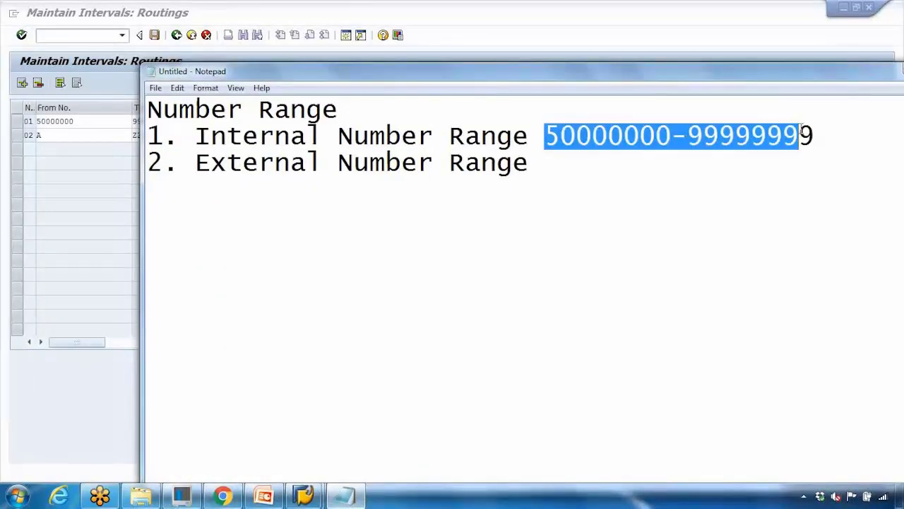
pyautogui.click(539, 162)
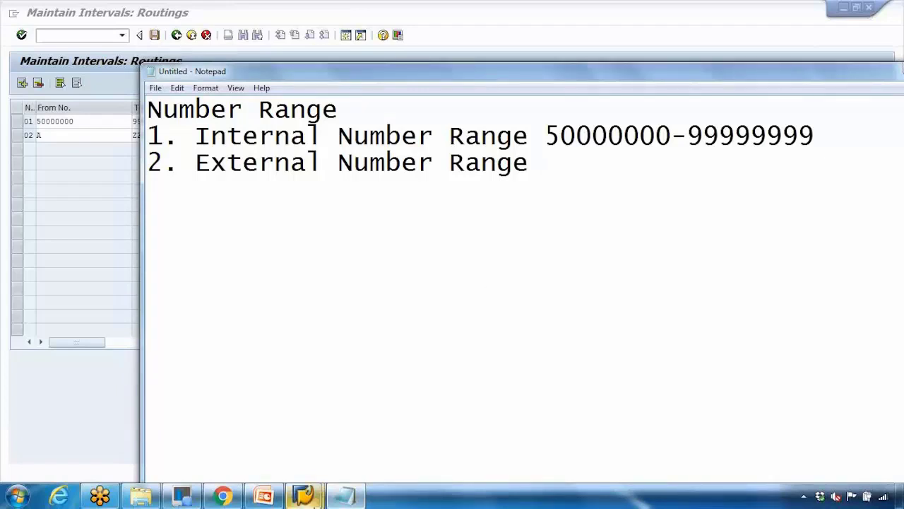
# Switch to the SAP session with the routing header and start transaction CA01 to create a routing
pyautogui.moveTo(303, 494)
pyautogui.click(371, 427)
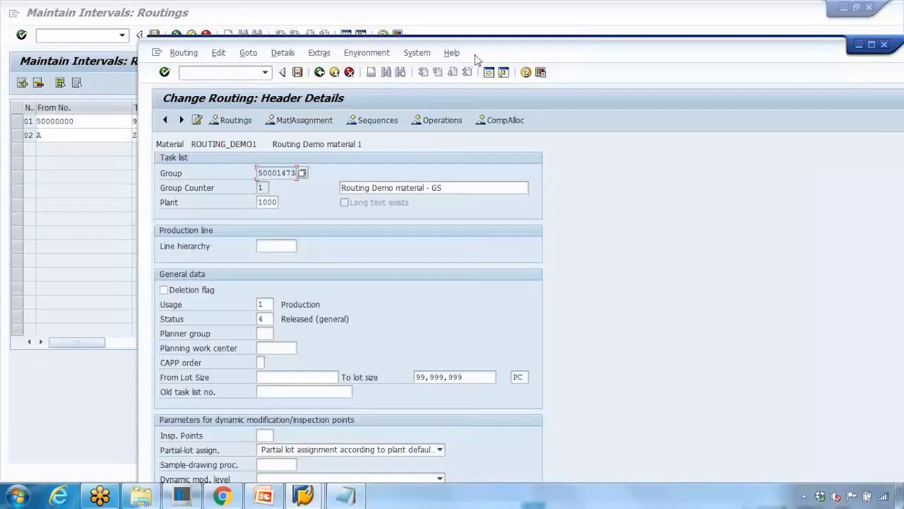
pyautogui.moveTo(476, 56); pyautogui.dragTo(505, 52)
pyautogui.click(443, 48)
pyautogui.click(262, 71)
pyautogui.write('/n')
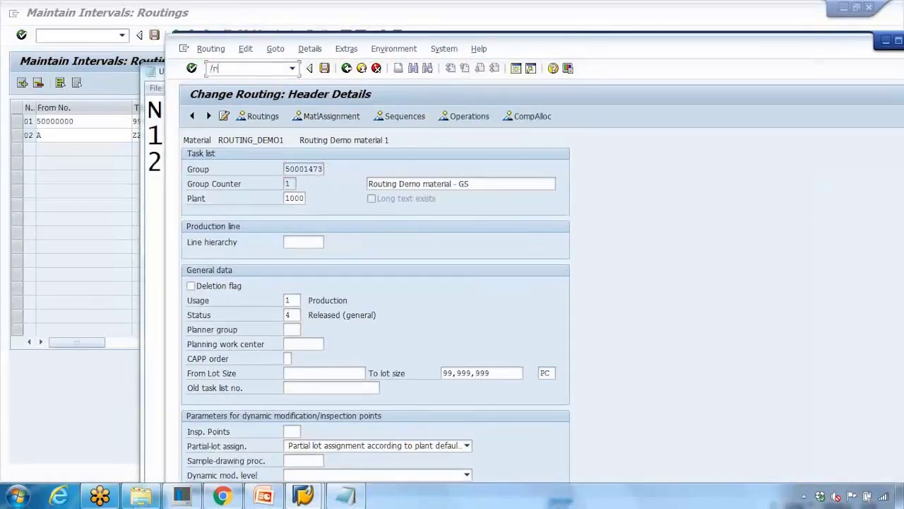
pyautogui.write('ca01')
pyautogui.press('Return')
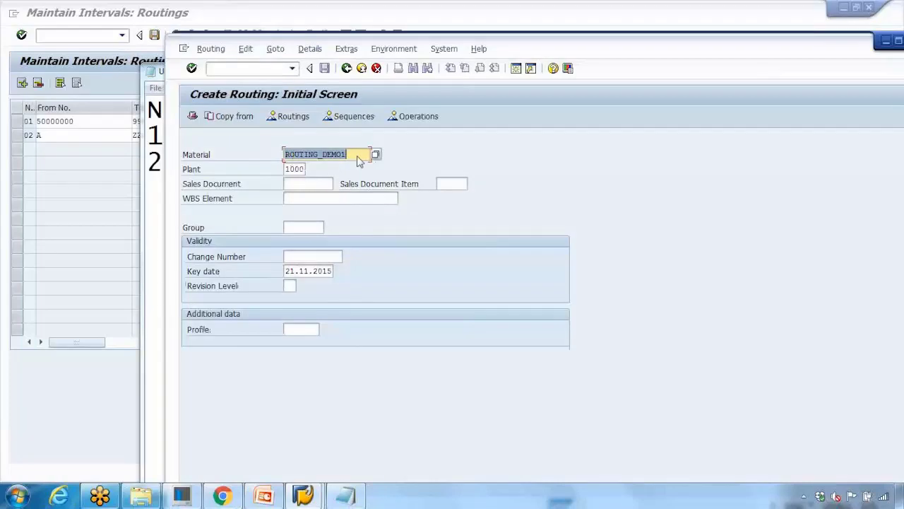
pyautogui.press('BackSpace')
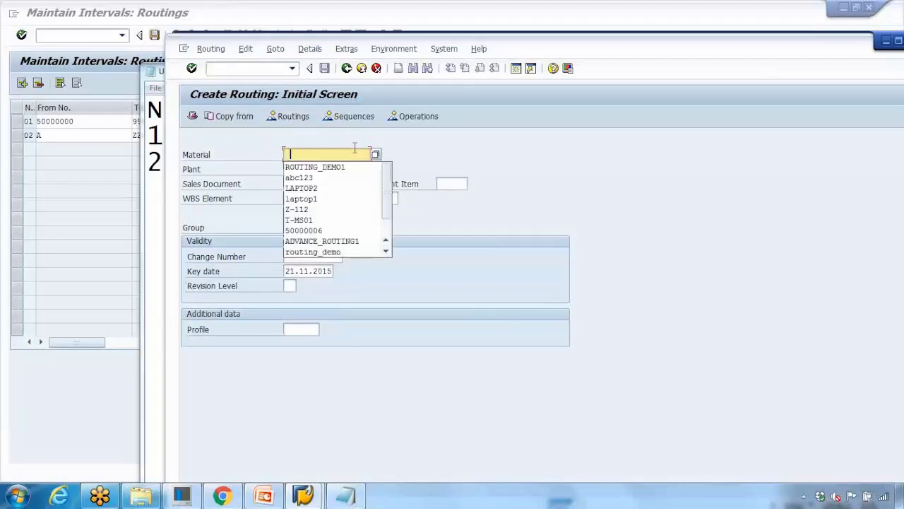
pyautogui.click(343, 220)
pyautogui.press('Return')
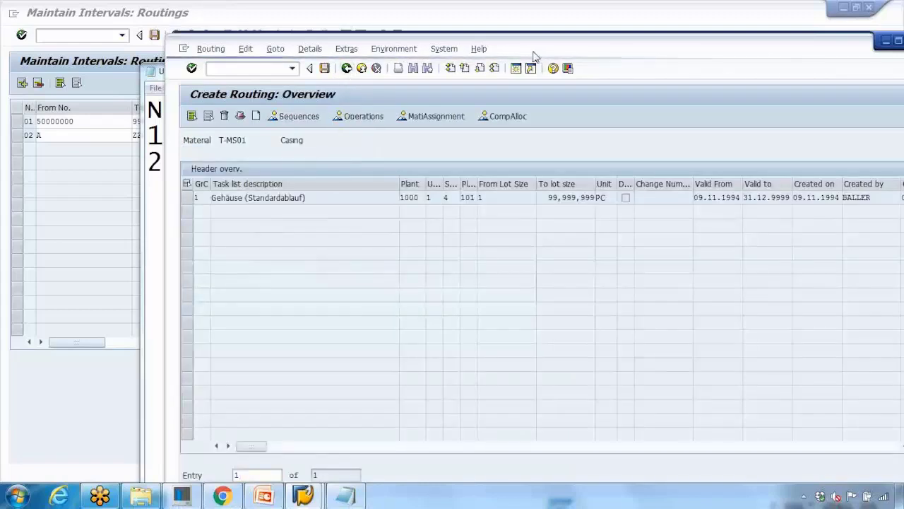
pyautogui.moveTo(510, 54); pyautogui.dragTo(446, 26)
pyautogui.press('F3')
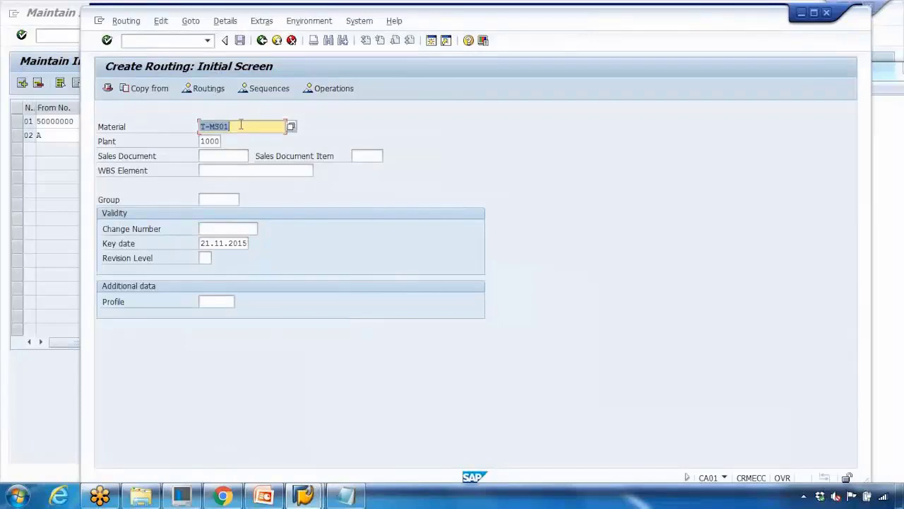
# Enter material12 with the group left empty, view the new routing's header details and return to the initial screen
pyautogui.write('material12')
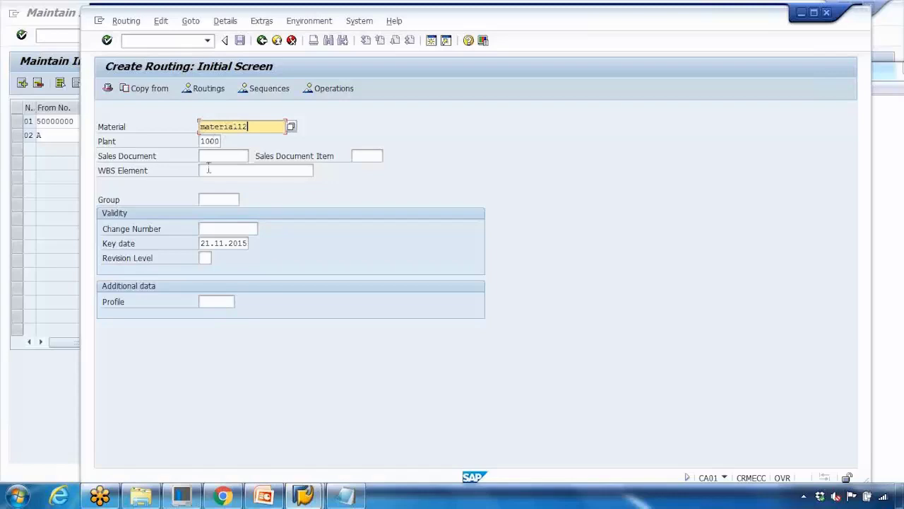
pyautogui.press('Return')
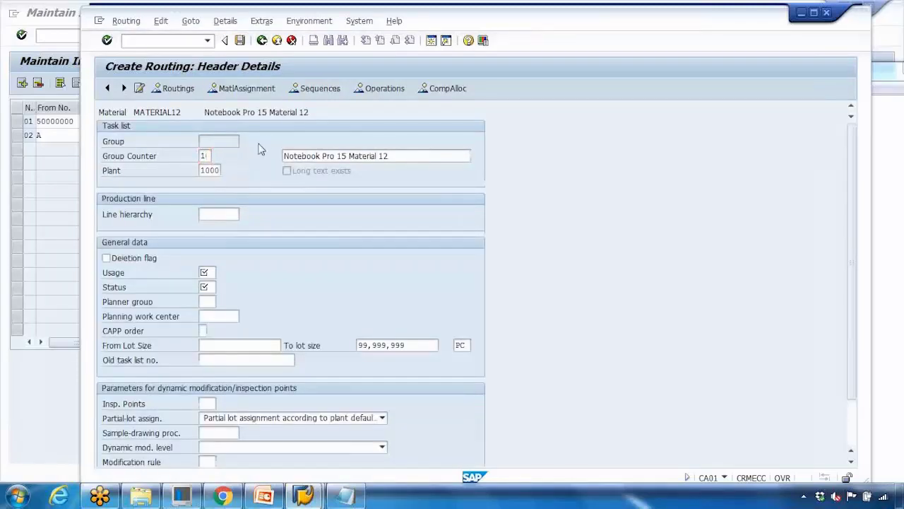
pyautogui.click(261, 41)
pyautogui.write('1')
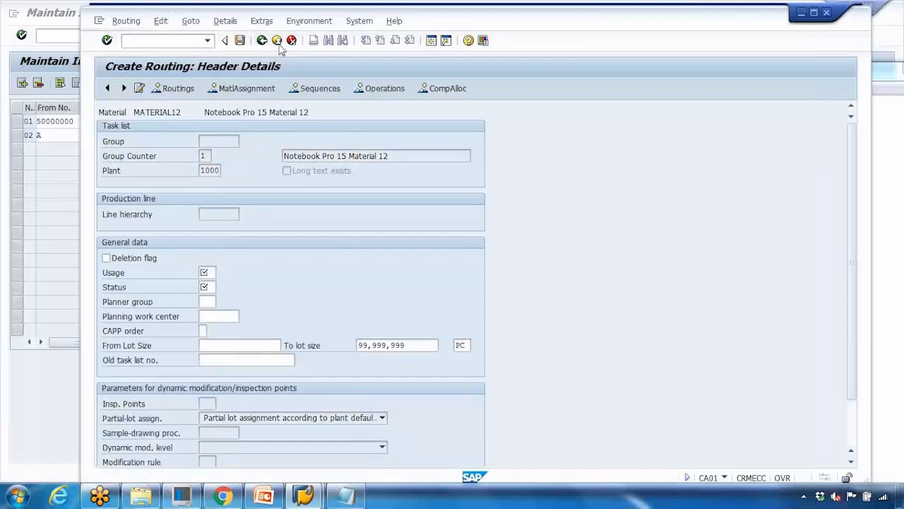
pyautogui.press('Return')
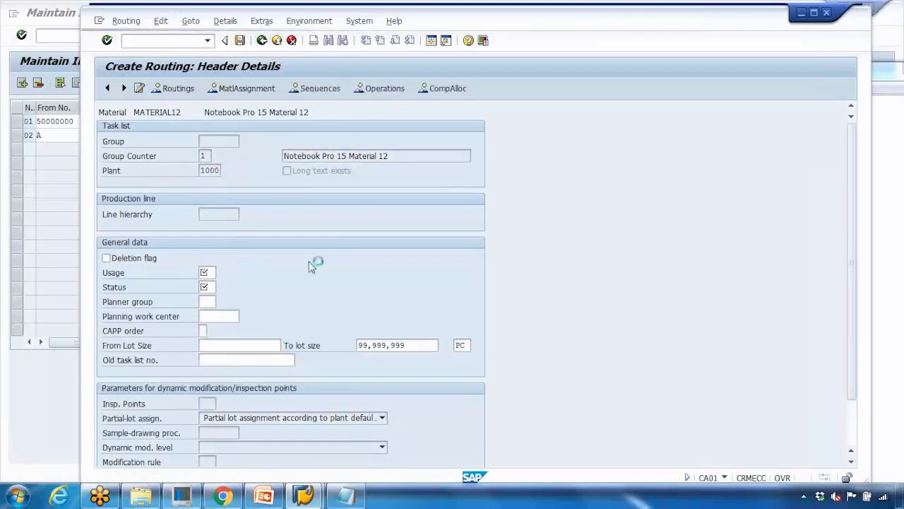
pyautogui.write('1')
pyautogui.press('Return')
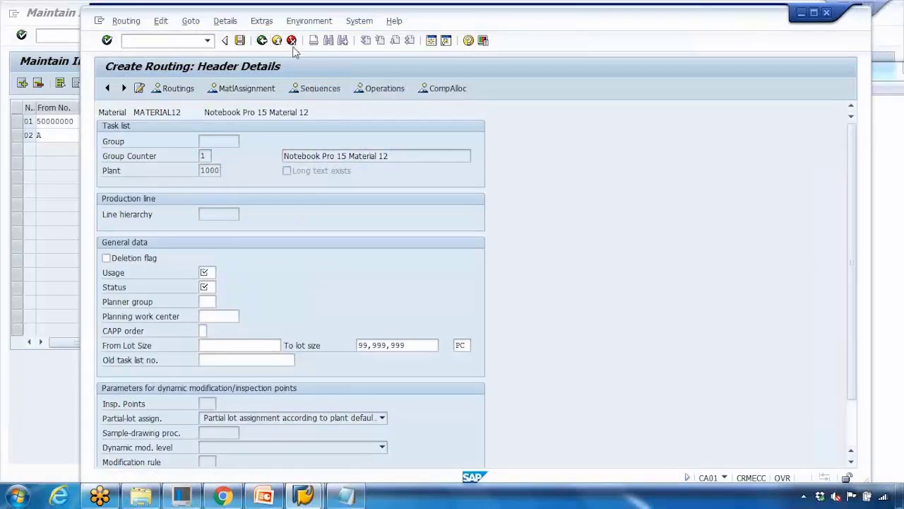
pyautogui.click(291, 41)
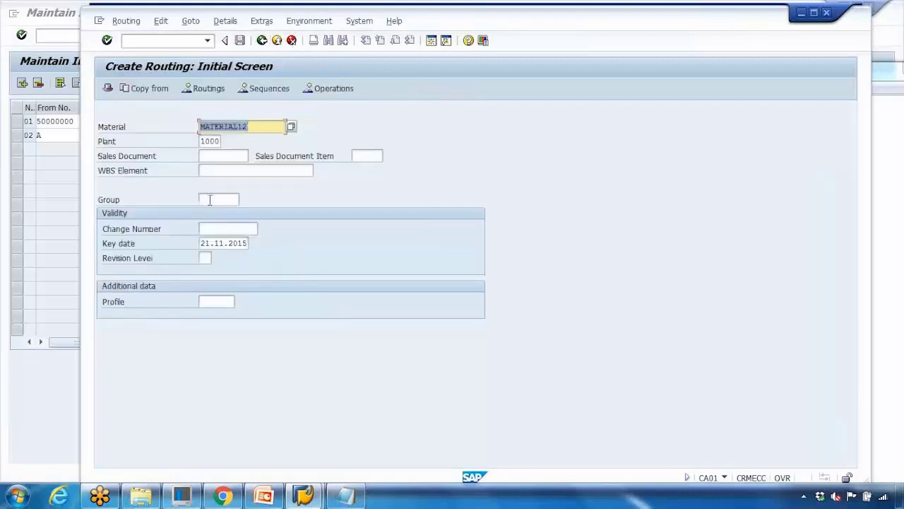
# Enter the external group GSSSSSSS for MATERIAL12, examine it in the header details and go back to the initial screen's Group field
pyautogui.click(209, 200)
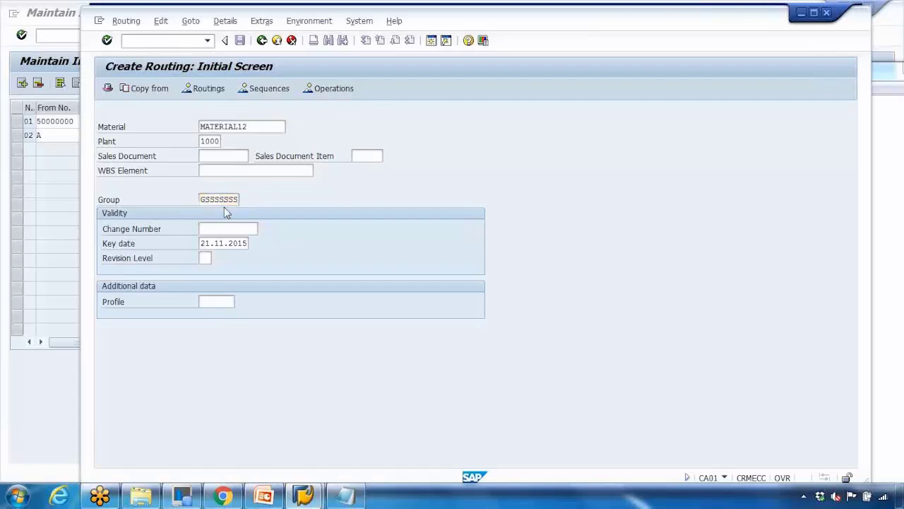
pyautogui.press('Return')
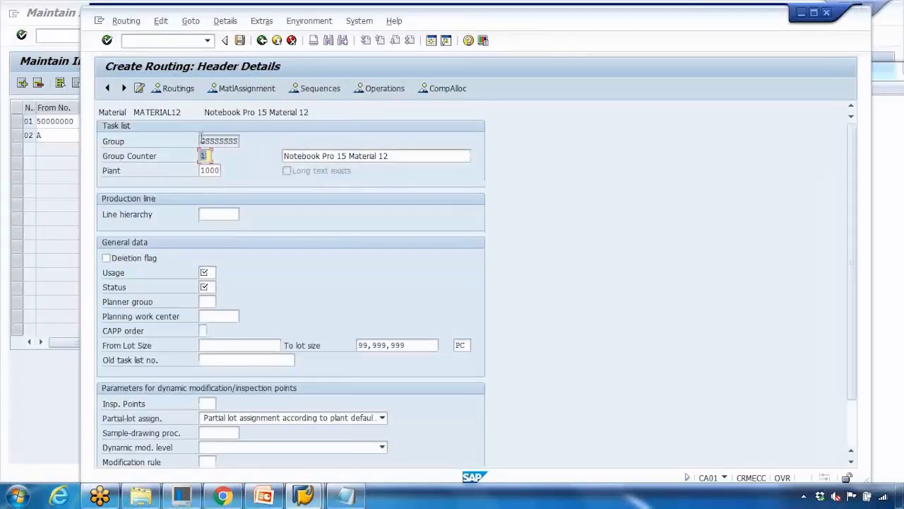
pyautogui.moveTo(201, 141); pyautogui.dragTo(257, 143)
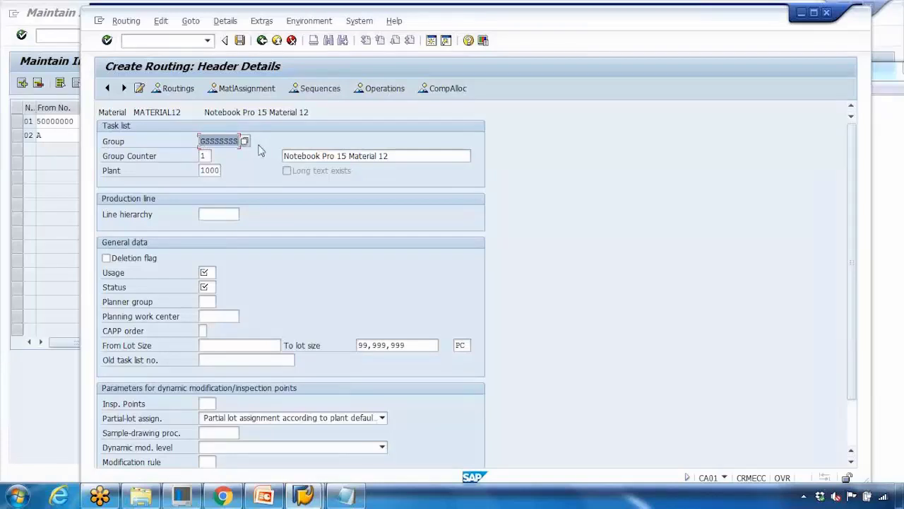
pyautogui.click(276, 41)
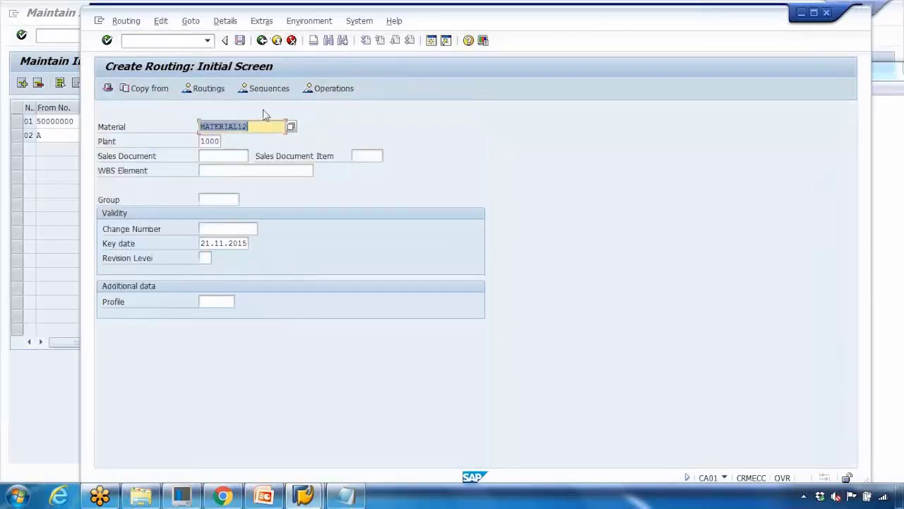
pyautogui.click(208, 201)
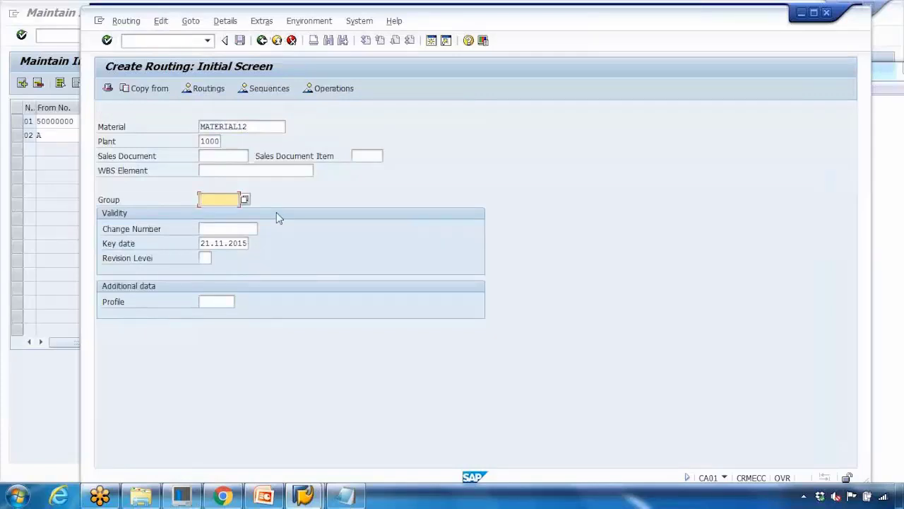
# Try to create the routing for MATERIAL12 with group 10000000, read the error message's long text and close it
pyautogui.write('10000000')
pyautogui.press('Return')
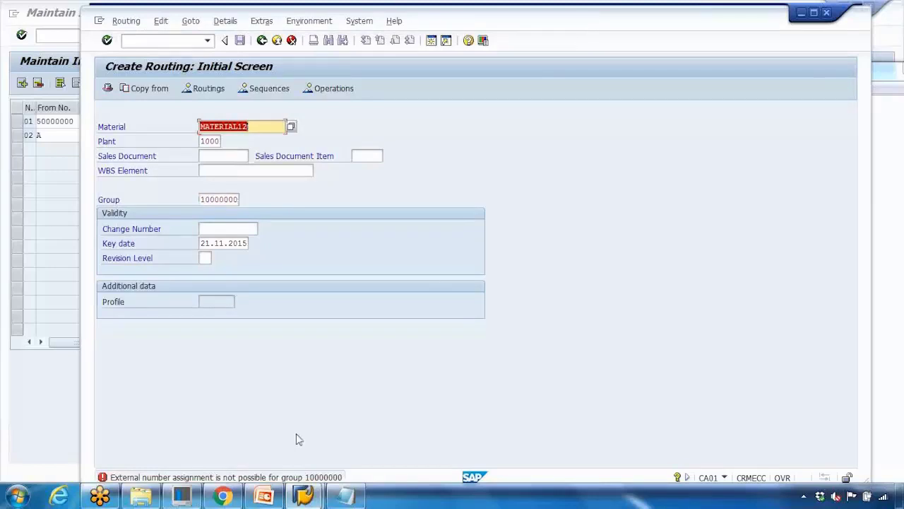
pyautogui.doubleClick(214, 478)
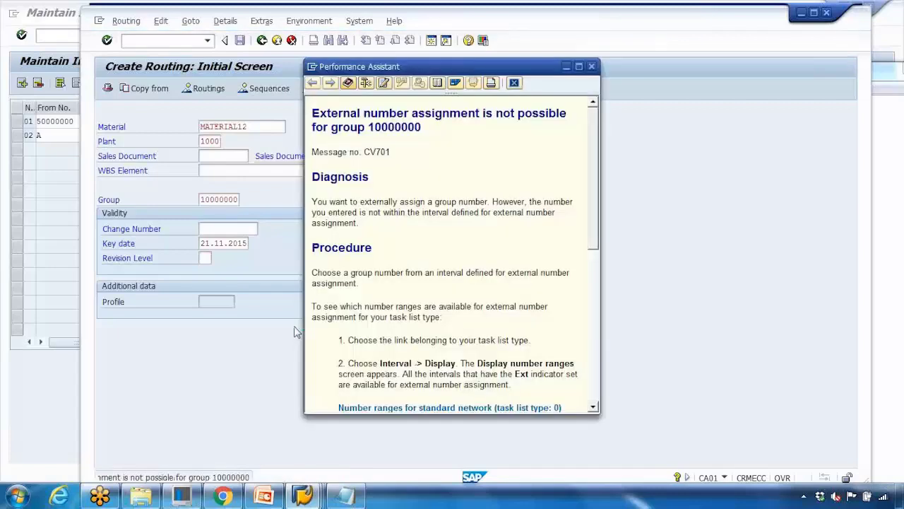
pyautogui.moveTo(344, 113); pyautogui.dragTo(402, 134)
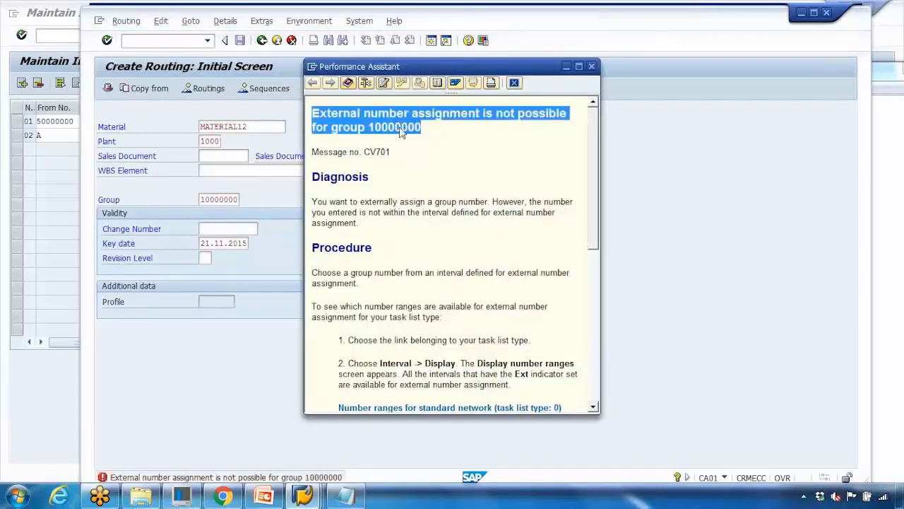
pyautogui.click(592, 67)
# Switch to the routing interval maintenance session and examine intervals 01 and 02, including the From and To numbers of the external one
pyautogui.click(47, 168)
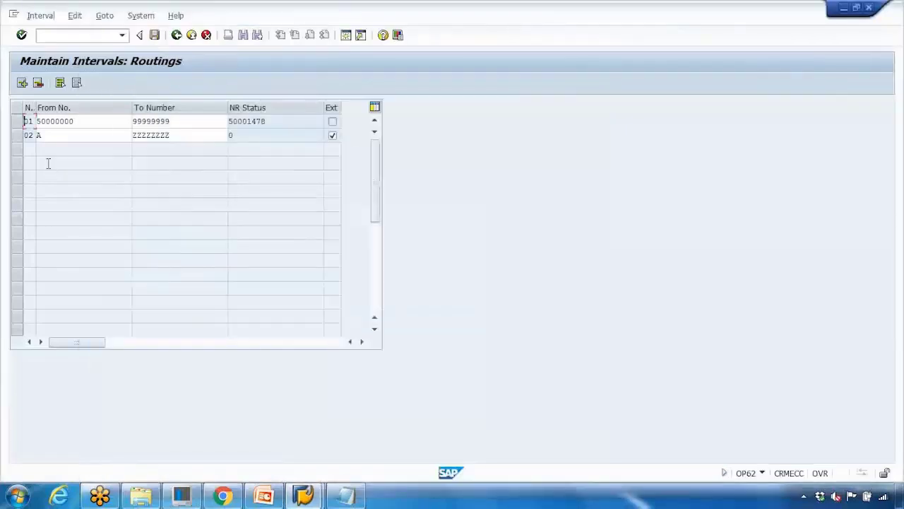
pyautogui.click(19, 121)
pyautogui.click(19, 135)
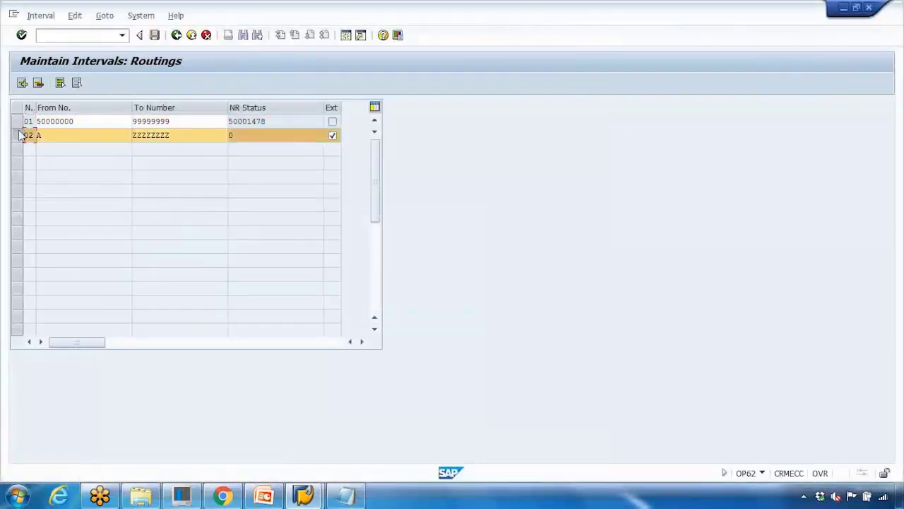
pyautogui.click(73, 135)
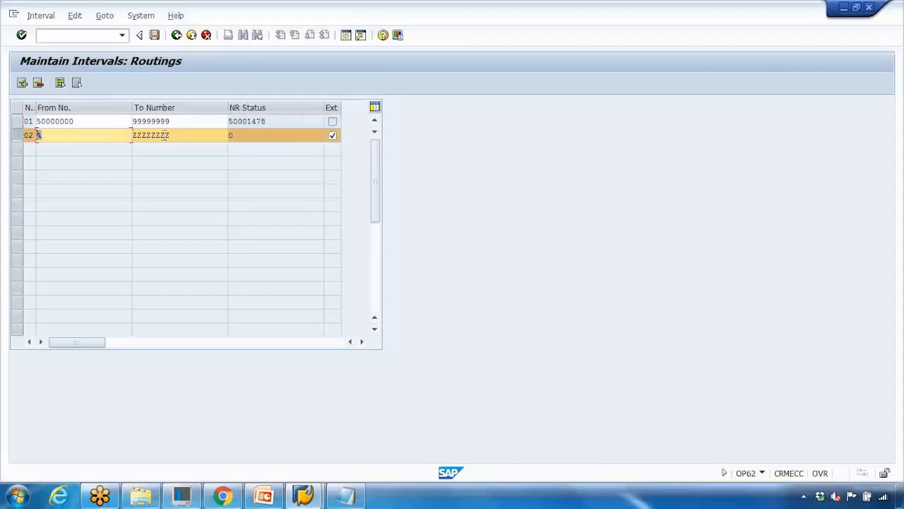
pyautogui.press('Tab')
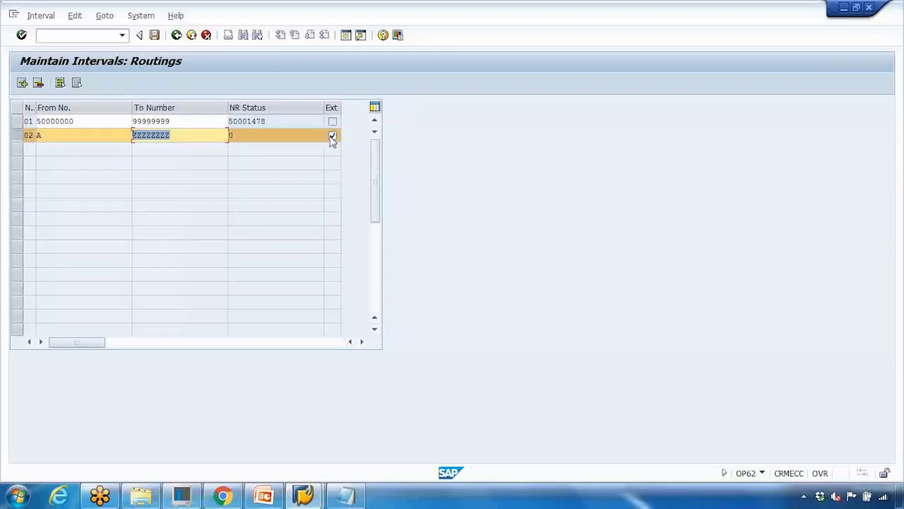
pyautogui.click(345, 496)
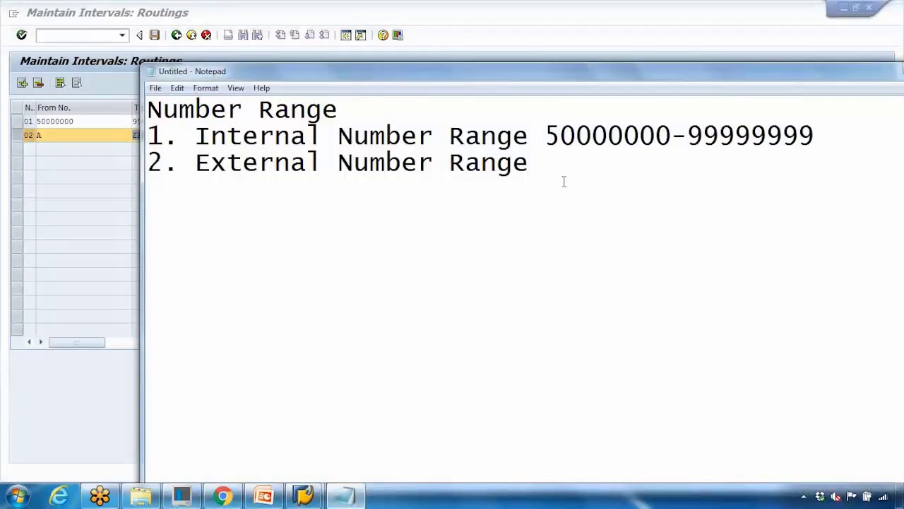
pyautogui.write('1000000-')
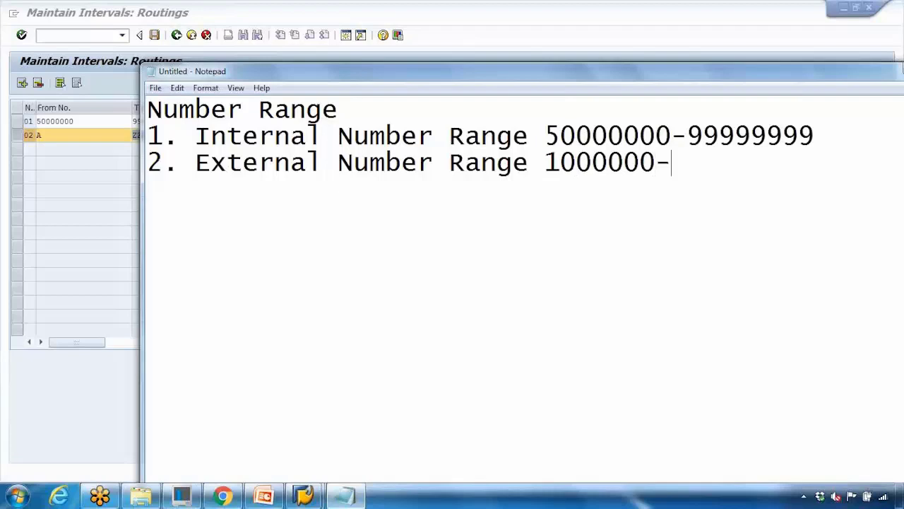
pyautogui.write('19999999')
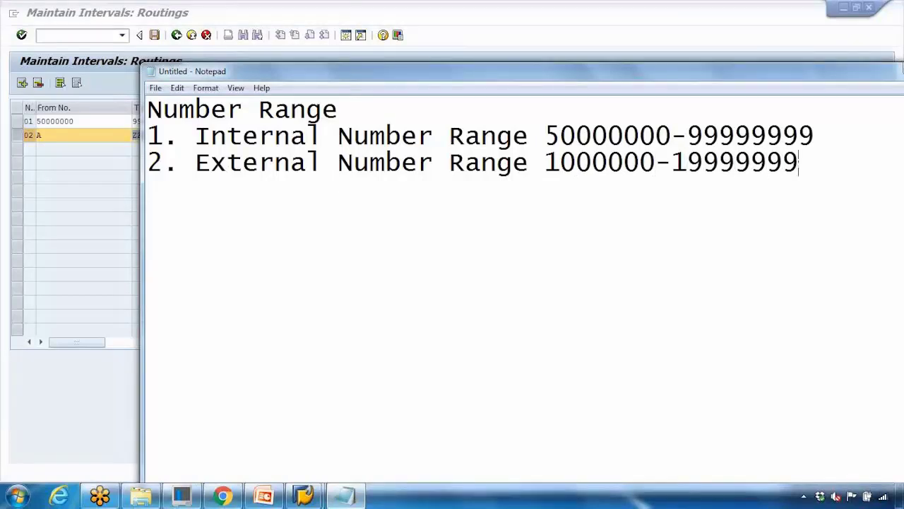
# Examine the From and To limits of external interval 02 in the SAP session and return to the implementation guide
pyautogui.click(39, 138)
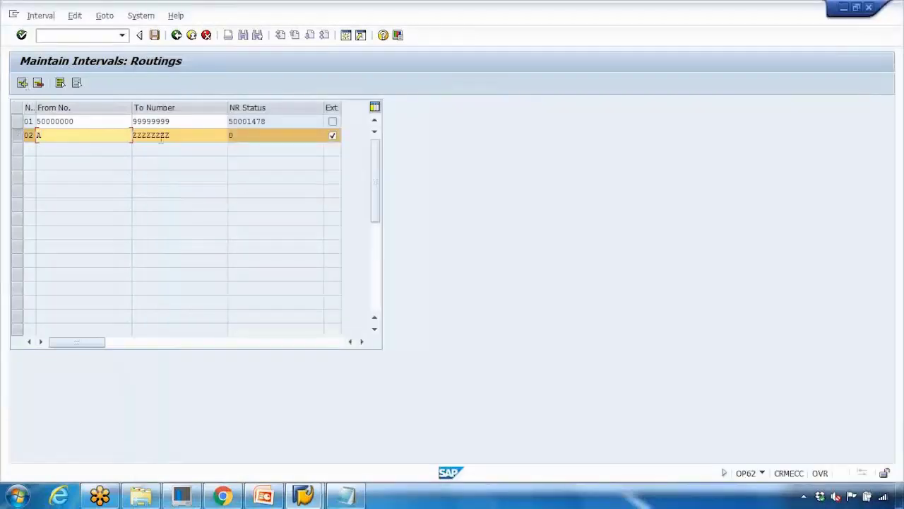
pyautogui.doubleClick(183, 136)
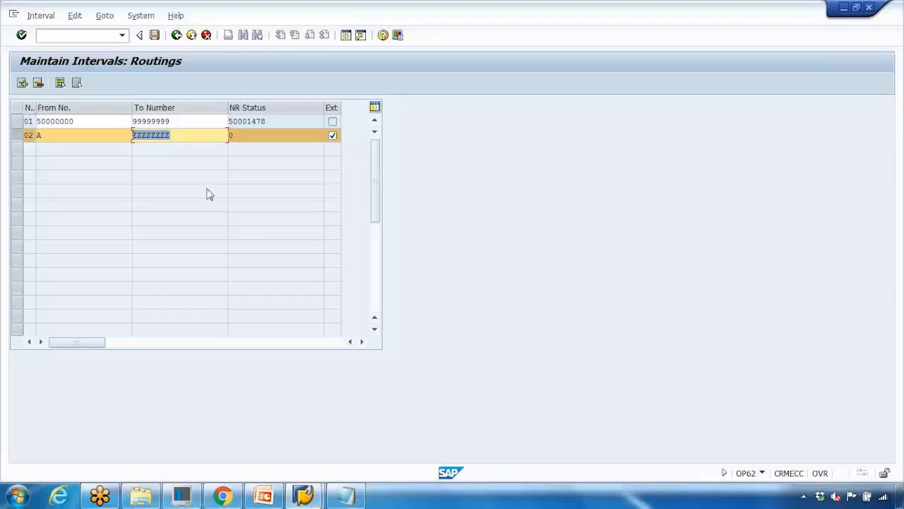
pyautogui.click(176, 37)
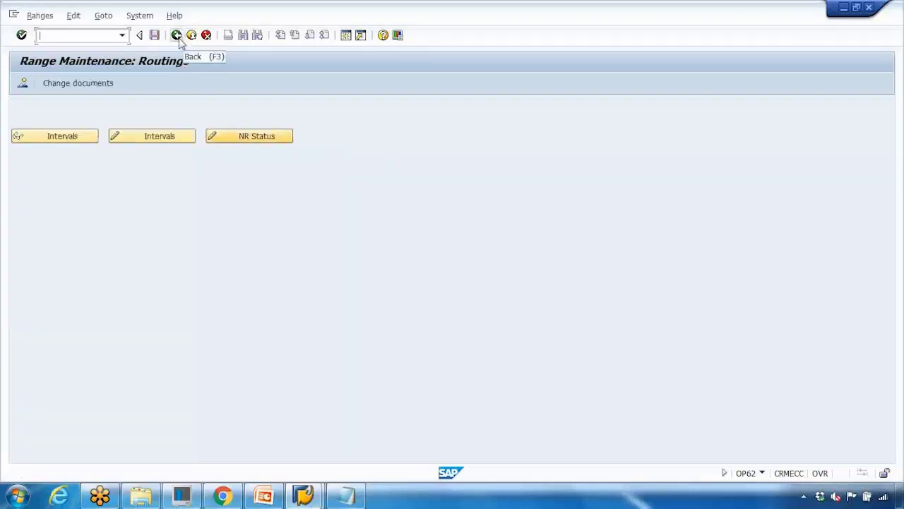
pyautogui.click(178, 37)
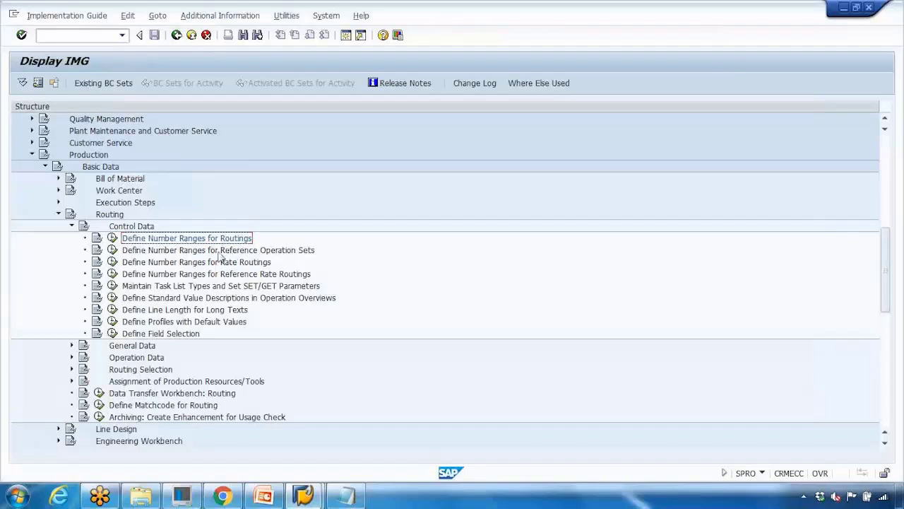
# Go through the other number range activities under routing Control Data and open Maintain Task List Types and Set SET/GET Parameters
pyautogui.click(266, 253)
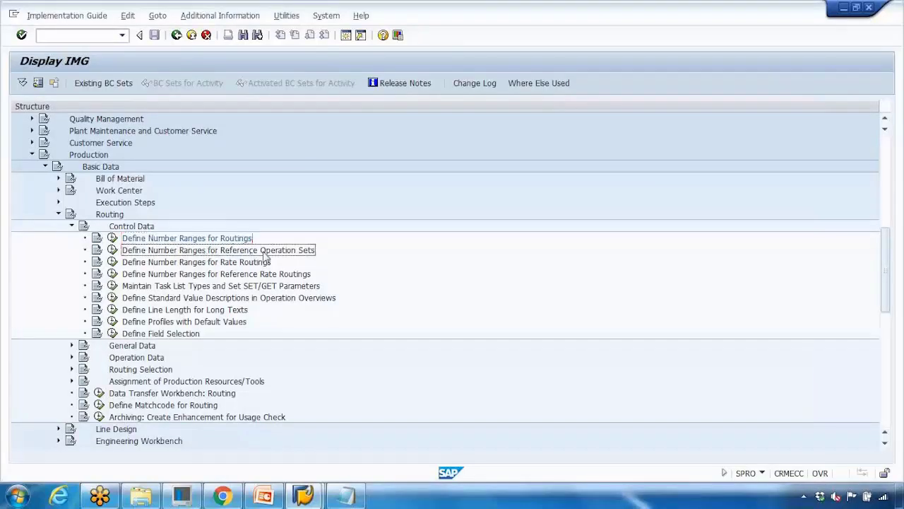
pyautogui.click(231, 264)
pyautogui.click(243, 276)
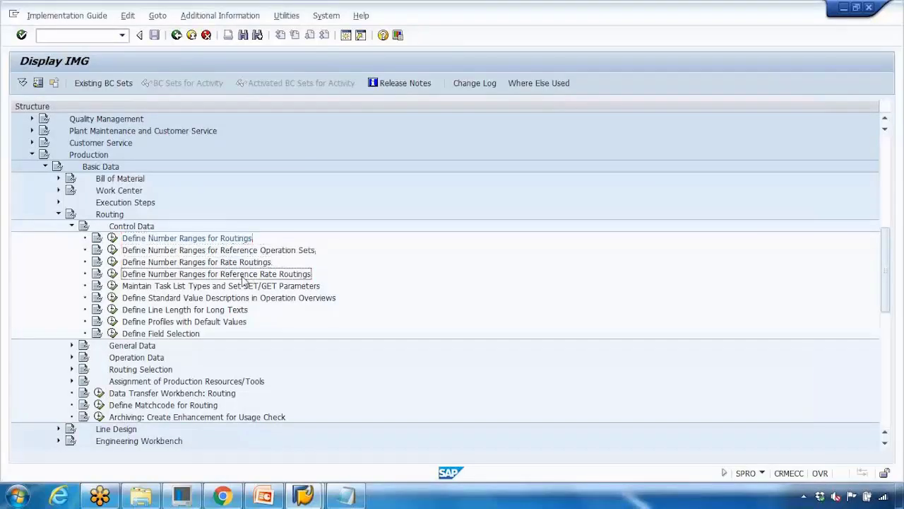
pyautogui.click(124, 290)
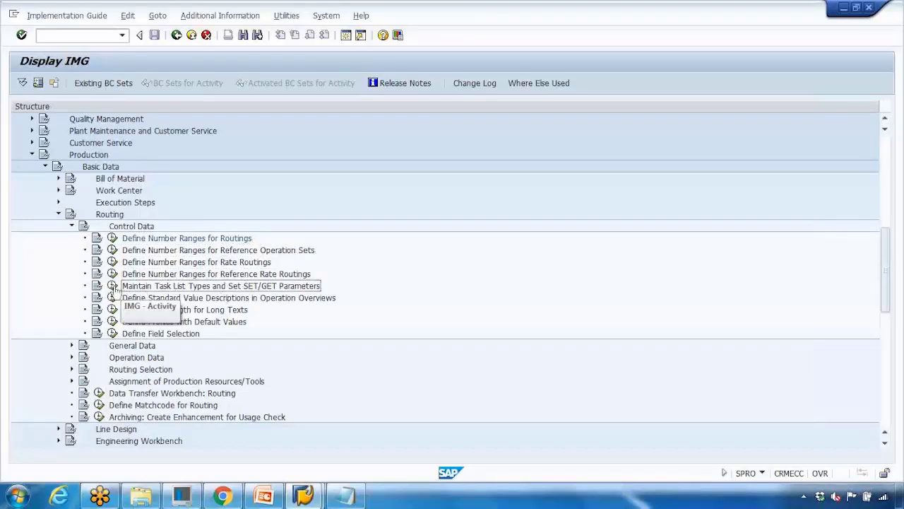
pyautogui.click(112, 286)
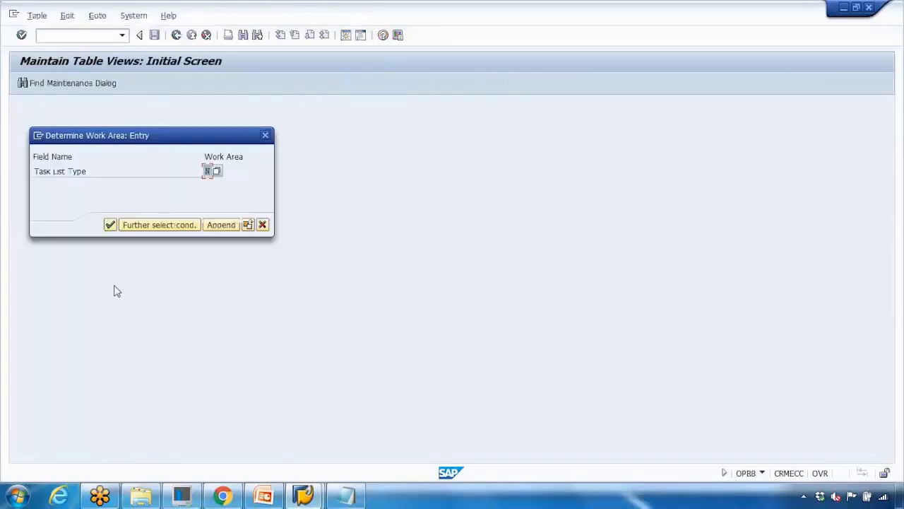
# Choose task list type N (Routing) as the work area and display its general control data
pyautogui.click(217, 172)
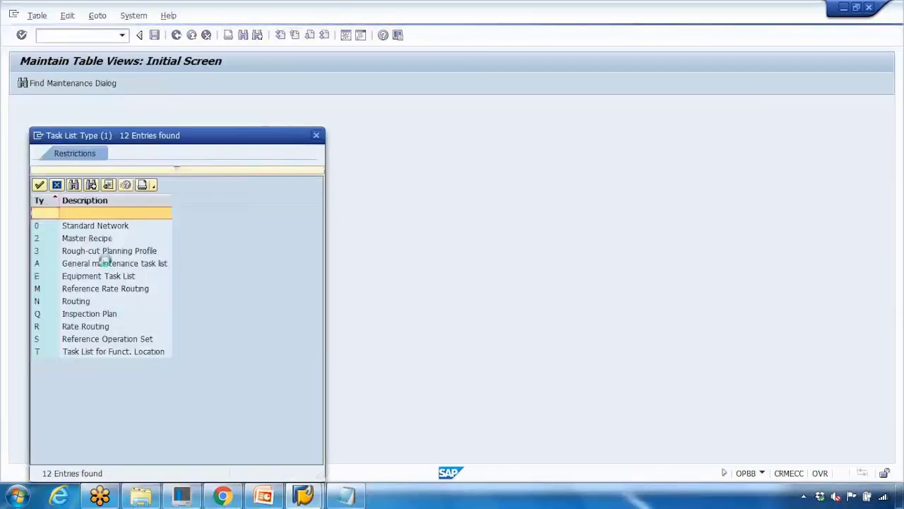
pyautogui.click(74, 301)
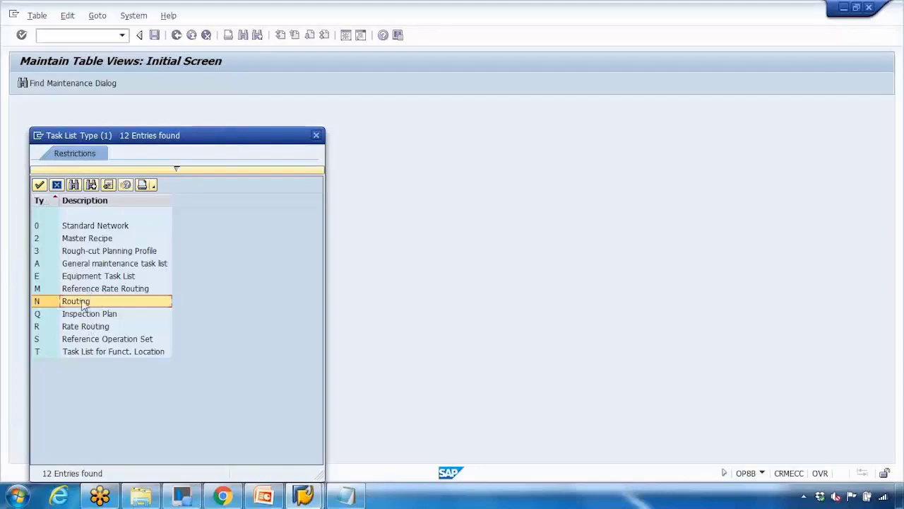
pyautogui.click(38, 184)
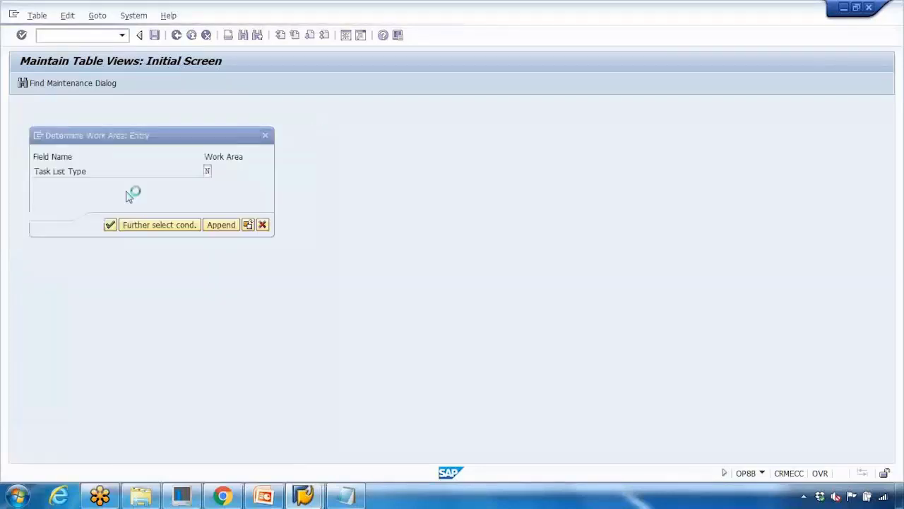
pyautogui.click(111, 224)
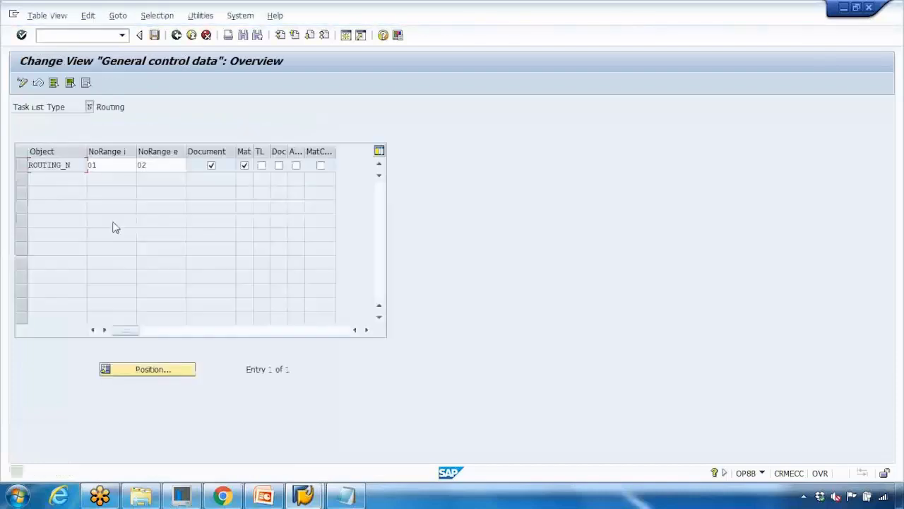
# Examine the internal and external number range assignments of ROUTING_N, widening the NoRange i column, and return to the implementation guide
pyautogui.click(109, 166)
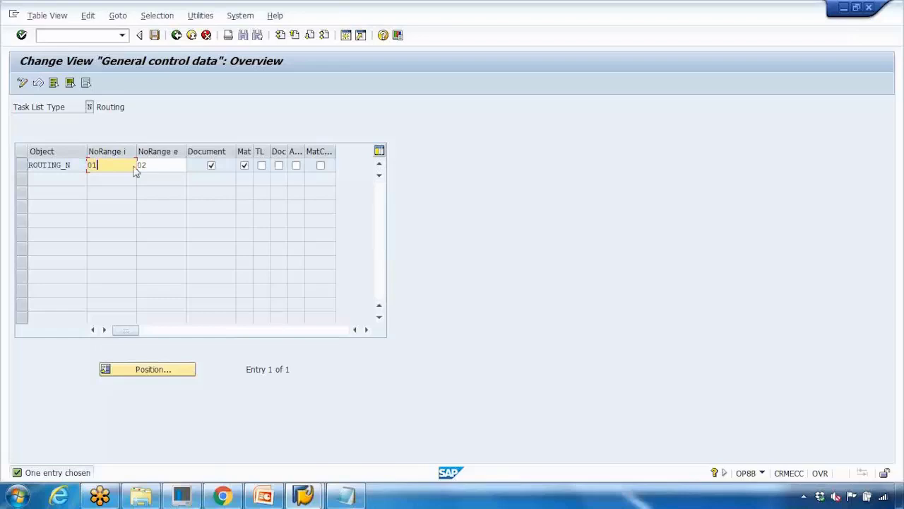
pyautogui.moveTo(134, 166); pyautogui.dragTo(78, 169)
pyautogui.moveTo(137, 151); pyautogui.dragTo(197, 160)
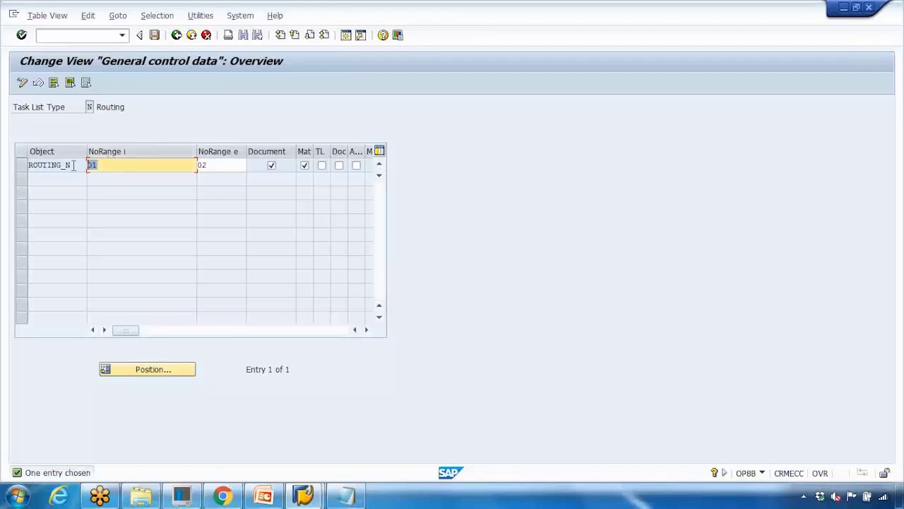
pyautogui.click(222, 166)
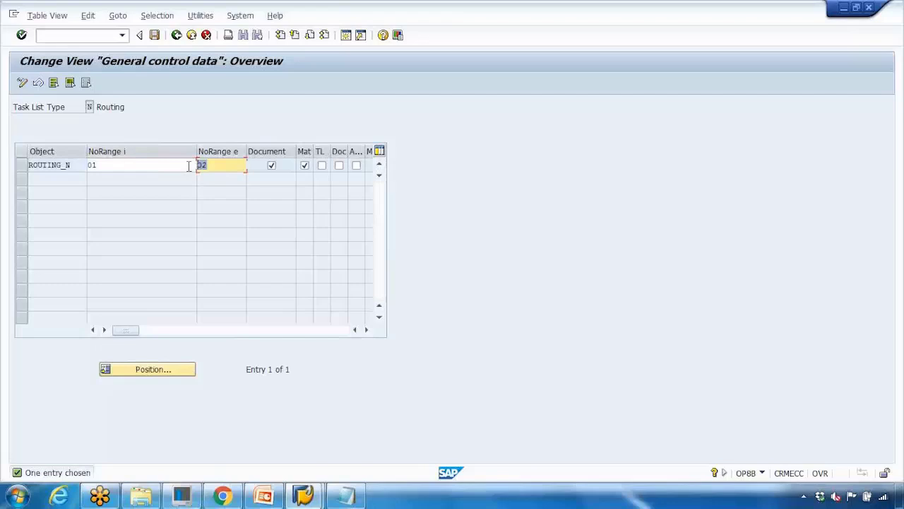
pyautogui.click(162, 166)
pyautogui.press('Tab')
pyautogui.click(177, 35)
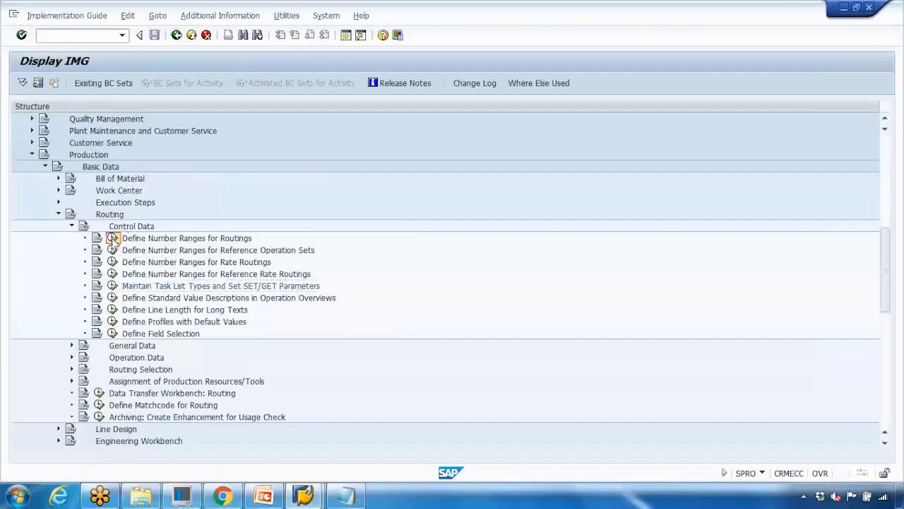
# Open the intervals of Define Number Ranges for Routings for maintenance and examine the numbers of intervals 01 and 02
pyautogui.click(113, 238)
pyautogui.click(141, 138)
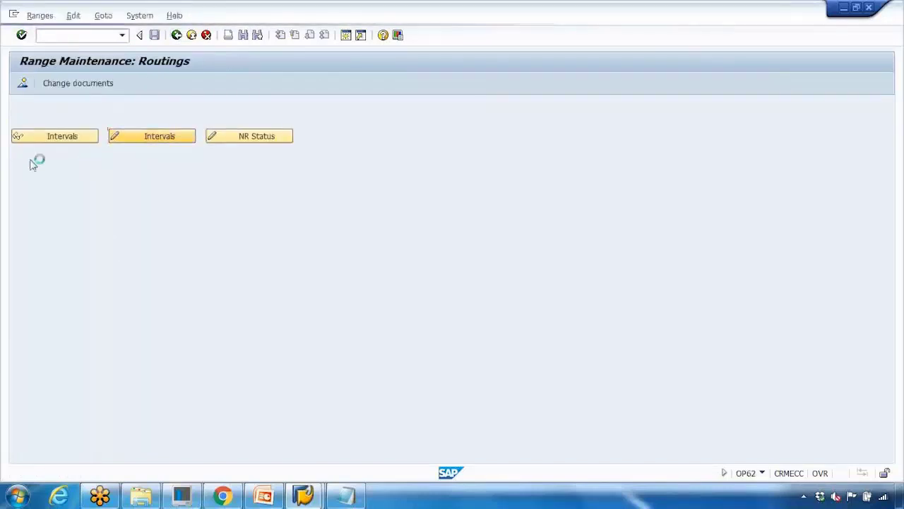
pyautogui.click(26, 121)
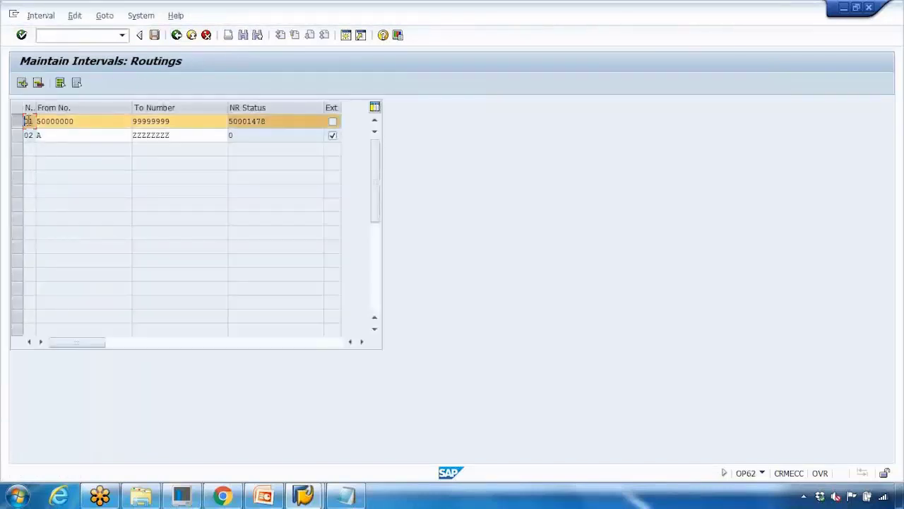
pyautogui.click(28, 135)
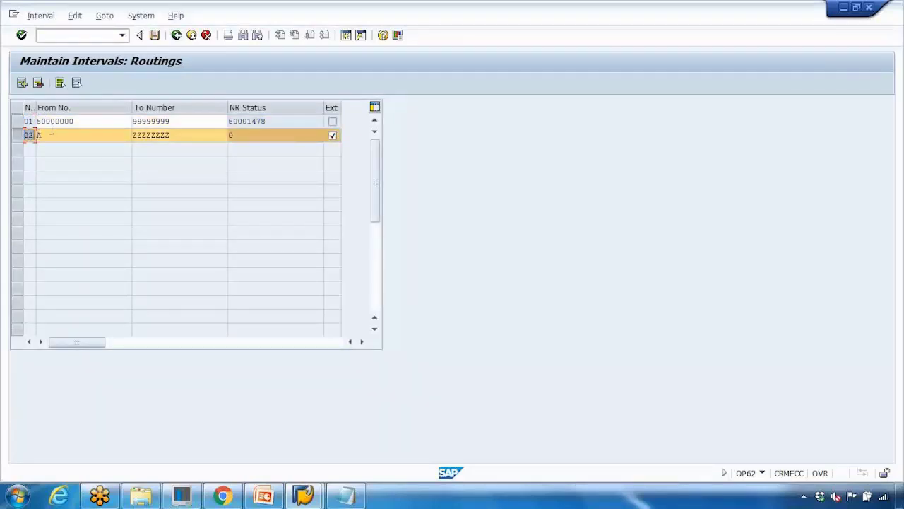